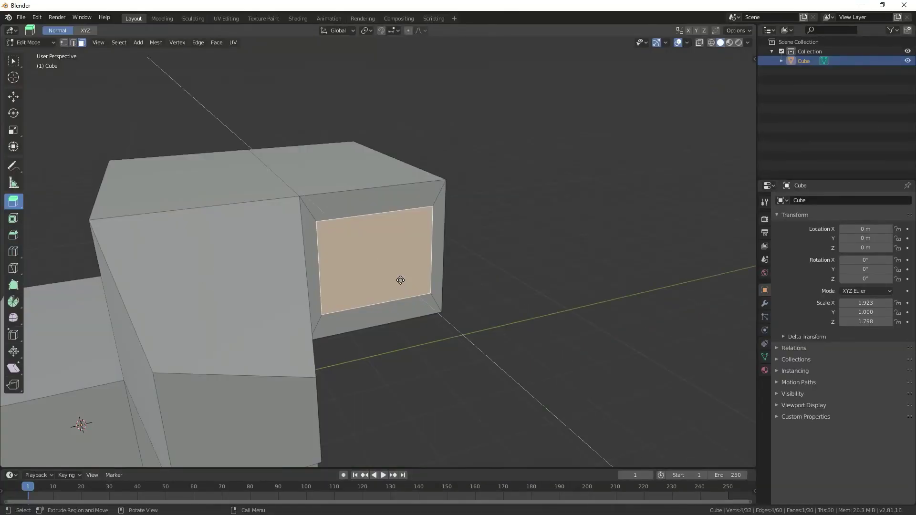
{"action": "left_click_drag", "start_coordinate": [399, 280], "coordinate": [332, 244]}
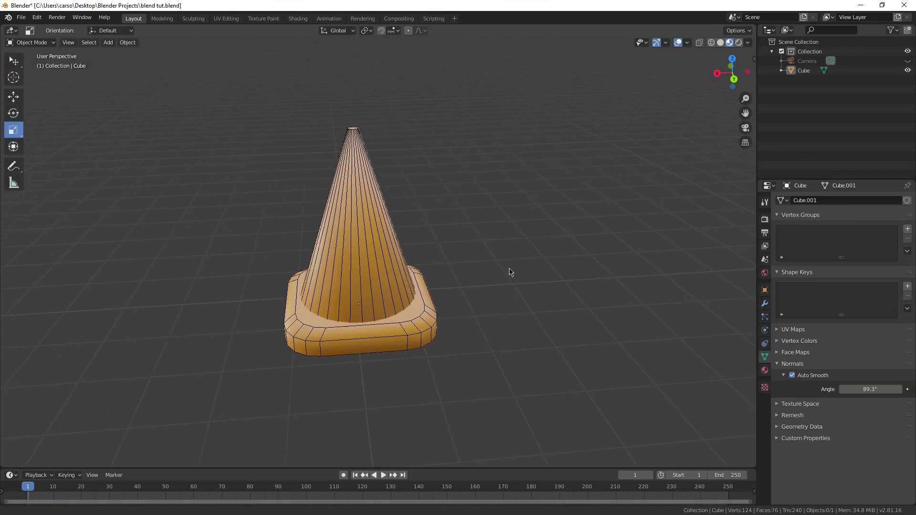
{"action": "middle_click_drag", "start_coordinate": [509, 272], "coordinate": [416, 247]}
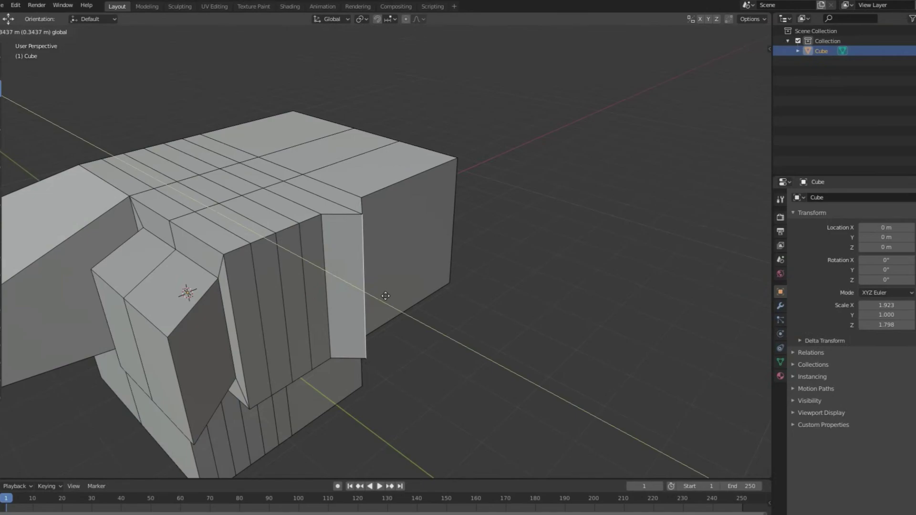
{"action": "left_click", "coordinate": [385, 296]}
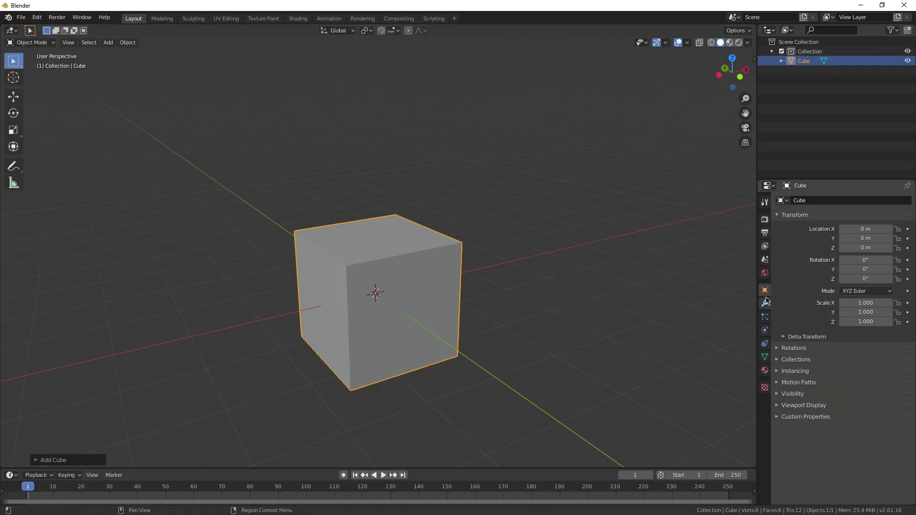
Add a Wireframe modifier to the cube and set its thickness to 0.524 m
{"action": "left_click", "coordinate": [768, 300]}
{"action": "left_click", "coordinate": [797, 193]}
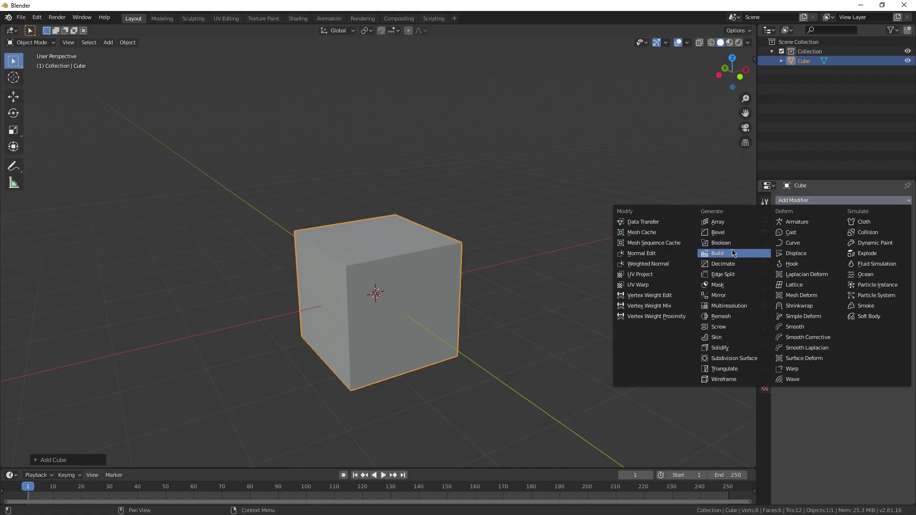
{"action": "left_click", "coordinate": [723, 380]}
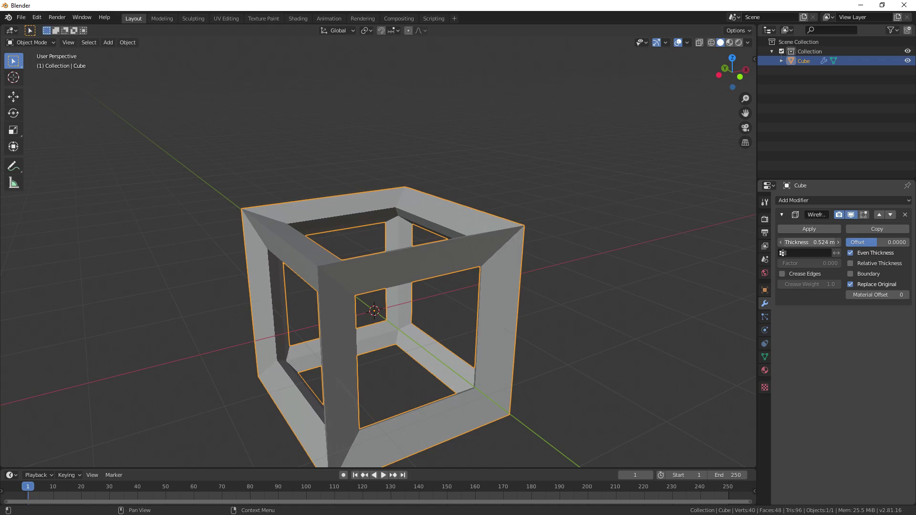
{"action": "scroll", "coordinate": [317, 325], "scroll_direction": "down", "scroll_amount": 3}
{"action": "middle_click_drag", "start_coordinate": [316, 325], "coordinate": [129, 352]}
{"action": "scroll", "coordinate": [529, 317], "scroll_direction": "up", "scroll_amount": 4}
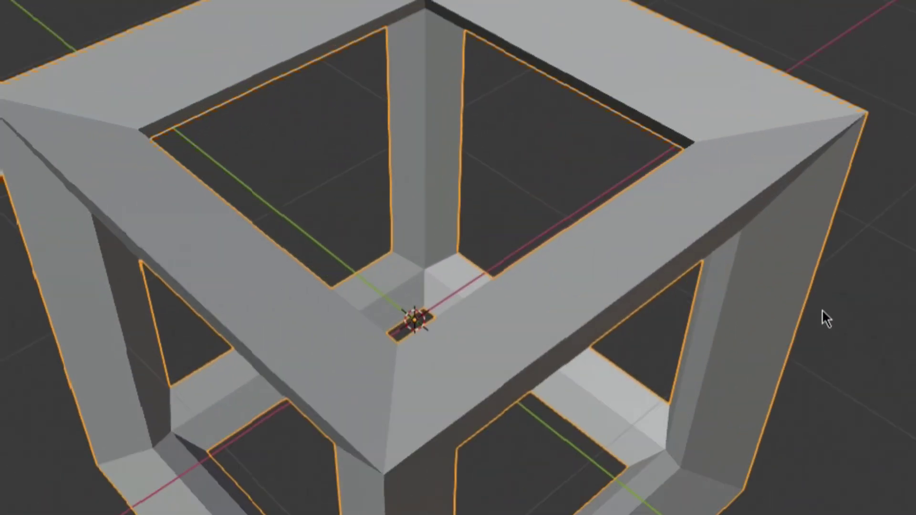
Reduce the offset of the cube's Wireframe modifier
{"action": "middle_click_drag", "start_coordinate": [584, 311], "coordinate": [512, 272]}
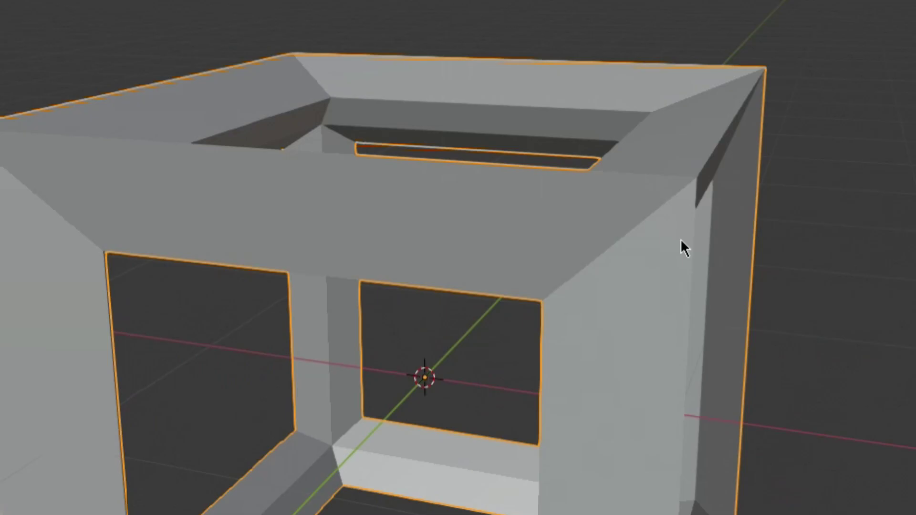
{"action": "middle_click_drag", "start_coordinate": [680, 238], "coordinate": [473, 282]}
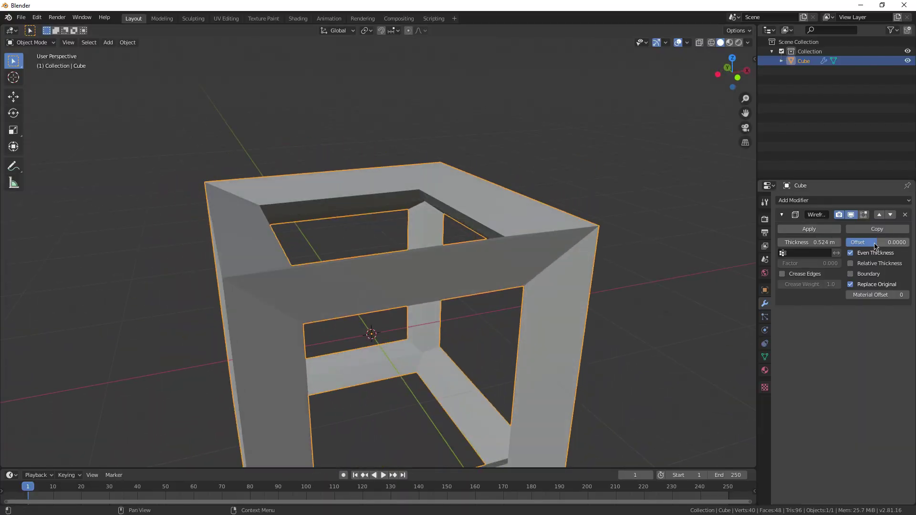
{"action": "left_click_drag", "start_coordinate": [874, 243], "coordinate": [862, 243]}
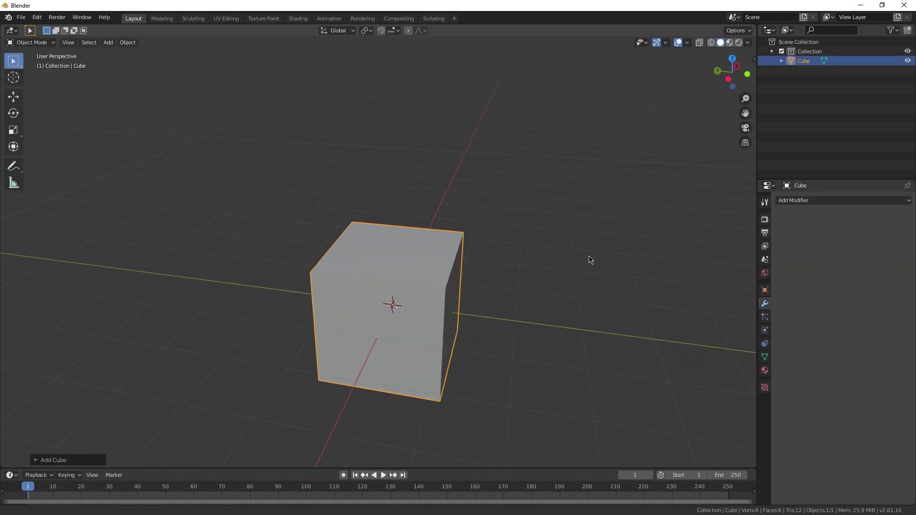
Add a Subdivision Surface modifier to the plain cube
{"action": "scroll", "coordinate": [586, 253], "scroll_direction": "up", "scroll_amount": 2}
{"action": "middle_click_drag", "start_coordinate": [582, 249], "coordinate": [524, 240]}
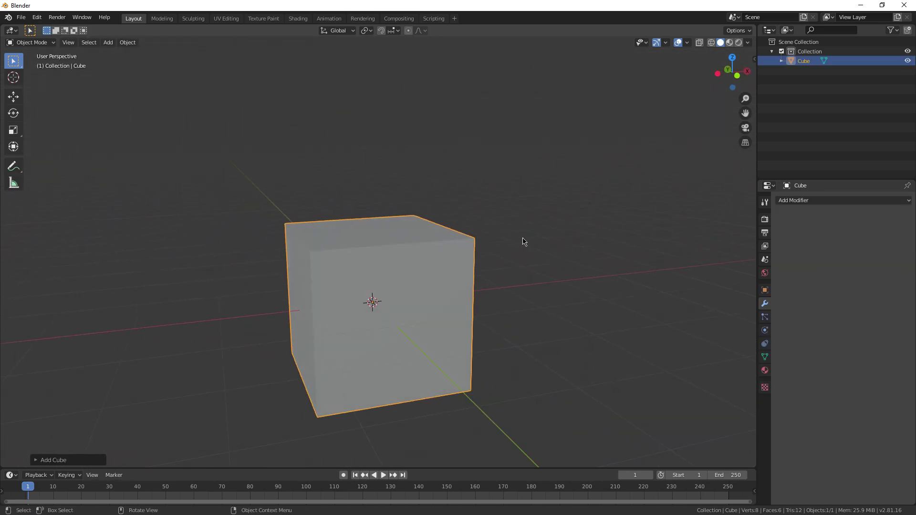
{"action": "left_click", "coordinate": [800, 200]}
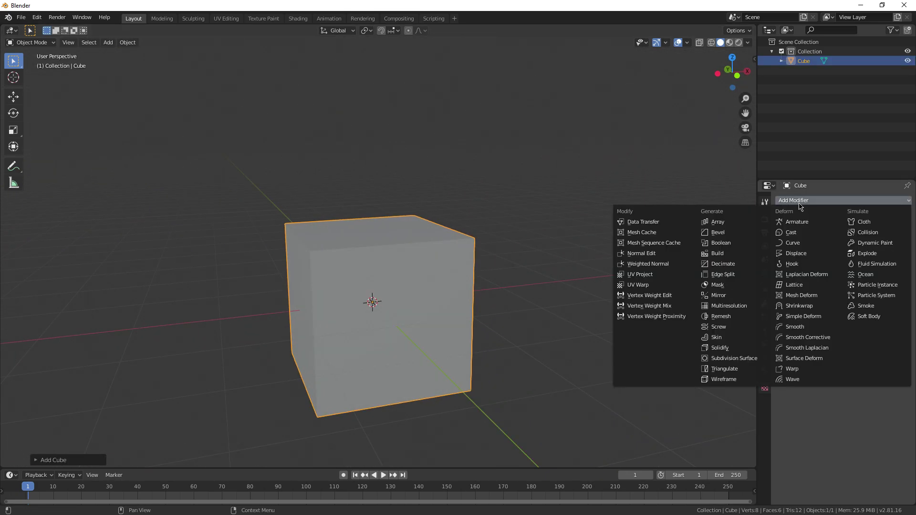
{"action": "left_click", "coordinate": [734, 358]}
{"action": "middle_click_drag", "start_coordinate": [233, 310], "coordinate": [273, 316]}
{"action": "scroll", "coordinate": [435, 329], "scroll_direction": "up", "scroll_amount": 2}
{"action": "middle_click_drag", "start_coordinate": [596, 344], "coordinate": [524, 326]}
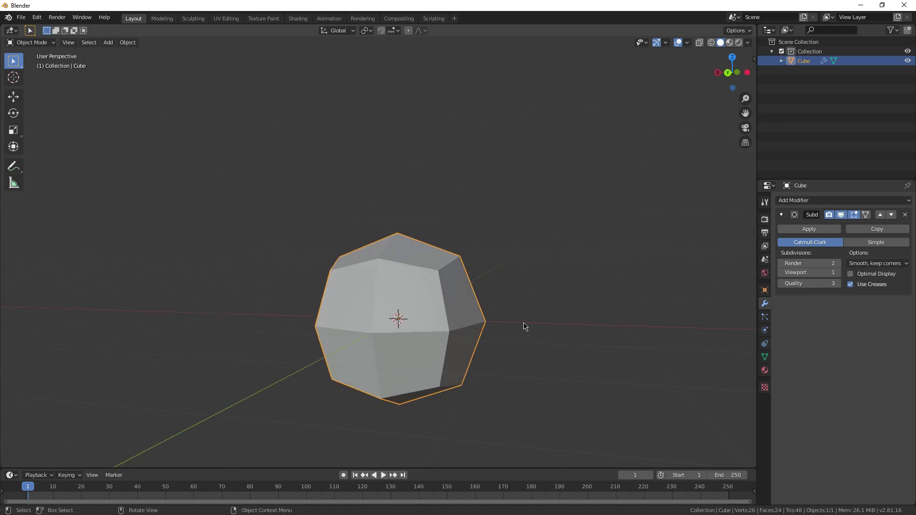
{"action": "middle_click_drag", "start_coordinate": [395, 311], "coordinate": [373, 294], "text": "shift"}
{"action": "middle_click_drag", "start_coordinate": [376, 327], "coordinate": [419, 334]}
Set the Subdivision Surface modifier's viewport subdivisions to 5
{"action": "left_click", "coordinate": [837, 275]}
{"action": "left_click", "coordinate": [836, 275]}
{"action": "left_click", "coordinate": [837, 275]}
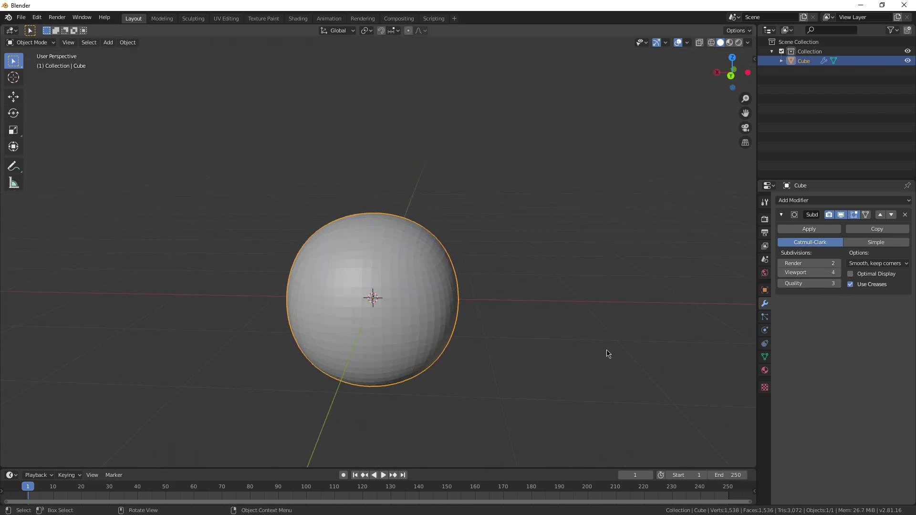
{"action": "mouse_move", "coordinate": [478, 318]}
{"action": "middle_mouse_down", "text": "shift"}
{"action": "mouse_move", "coordinate": [547, 317]}
{"action": "mouse_move", "coordinate": [469, 318]}
{"action": "middle_mouse_up", "text": "shift"}
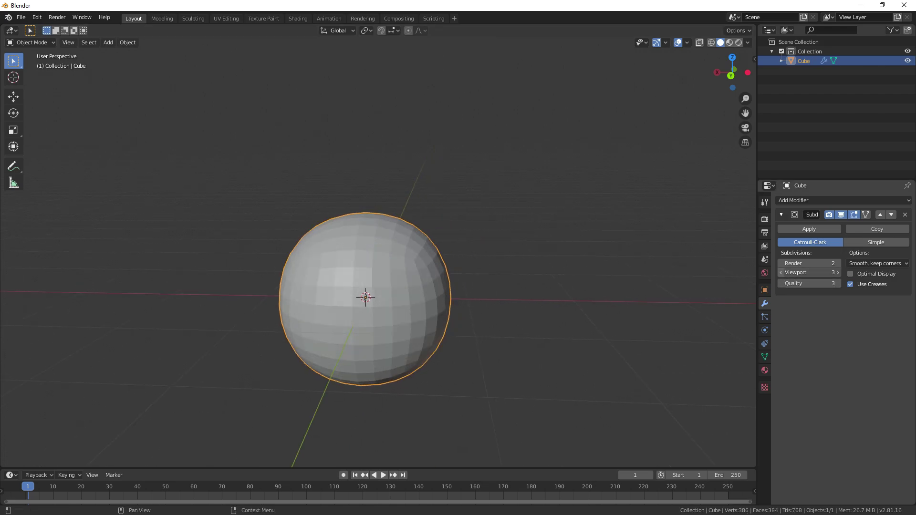
{"action": "left_click", "coordinate": [781, 272]}
{"action": "left_click", "coordinate": [837, 272]}
{"action": "left_click", "coordinate": [837, 273]}
{"action": "left_click", "coordinate": [837, 272]}
Enter Edit Mode on the subdivided cube, switch to face selection and select the top face
{"action": "middle_click_drag", "start_coordinate": [644, 272], "coordinate": [351, 282]}
{"action": "scroll", "coordinate": [587, 281], "scroll_direction": "down", "scroll_amount": 4}
{"action": "key", "text": "Tab"}
{"action": "left_click", "coordinate": [82, 42]}
{"action": "scroll", "coordinate": [372, 228], "scroll_direction": "up", "scroll_amount": 3}
{"action": "left_click", "coordinate": [415, 256]}
{"action": "scroll", "coordinate": [640, 328], "scroll_direction": "down", "scroll_amount": 2}
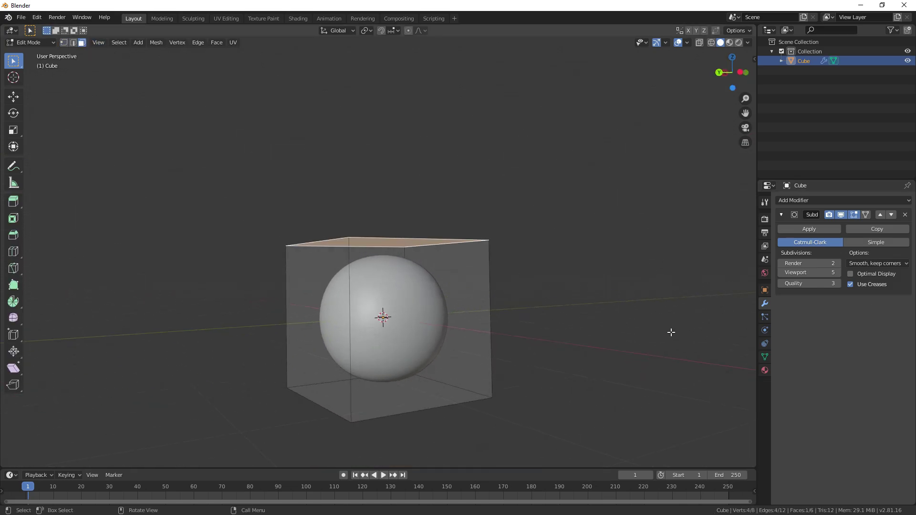
Try extruding the cube's top face upward, and undo the extrusion
{"action": "middle_click_drag", "start_coordinate": [671, 333], "coordinate": [450, 315]}
{"action": "key", "text": "e"}
{"action": "left_click", "coordinate": [457, 165]}
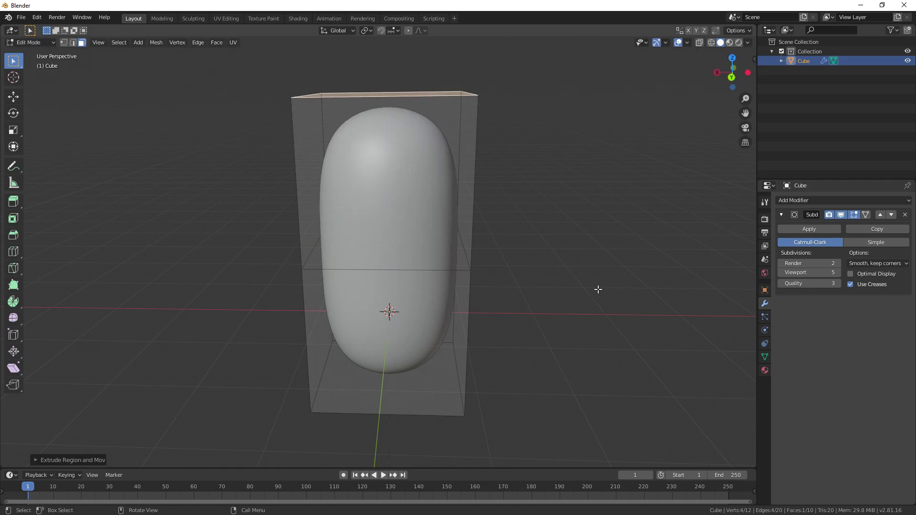
{"action": "middle_click_drag", "start_coordinate": [598, 289], "coordinate": [458, 227]}
{"action": "key", "text": "ctrl+z"}
Try extruding a side face of the cube outward along its normal, and undo the extrusion
{"action": "left_click", "coordinate": [425, 270]}
{"action": "scroll", "coordinate": [429, 287], "scroll_direction": "down", "scroll_amount": 3}
{"action": "middle_click_drag", "start_coordinate": [432, 293], "coordinate": [475, 329]}
{"action": "key", "text": "e"}
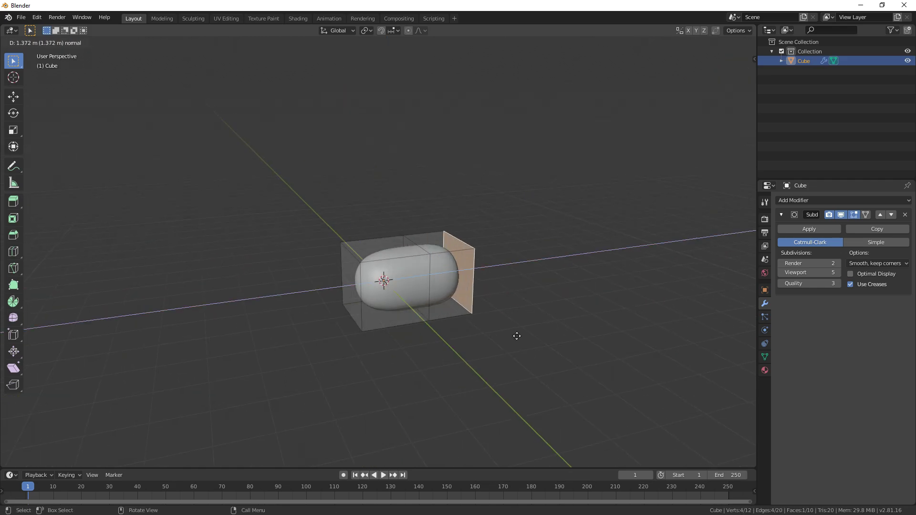
{"action": "key", "text": "Escape"}
{"action": "key", "text": "ctrl+z"}
Add two vertical loop cuts and slide them toward opposite sides of the cube to tighten its rounded edges
{"action": "scroll", "coordinate": [518, 328], "scroll_direction": "up", "scroll_amount": 5}
{"action": "middle_click_drag", "start_coordinate": [218, 280], "coordinate": [204, 272]}
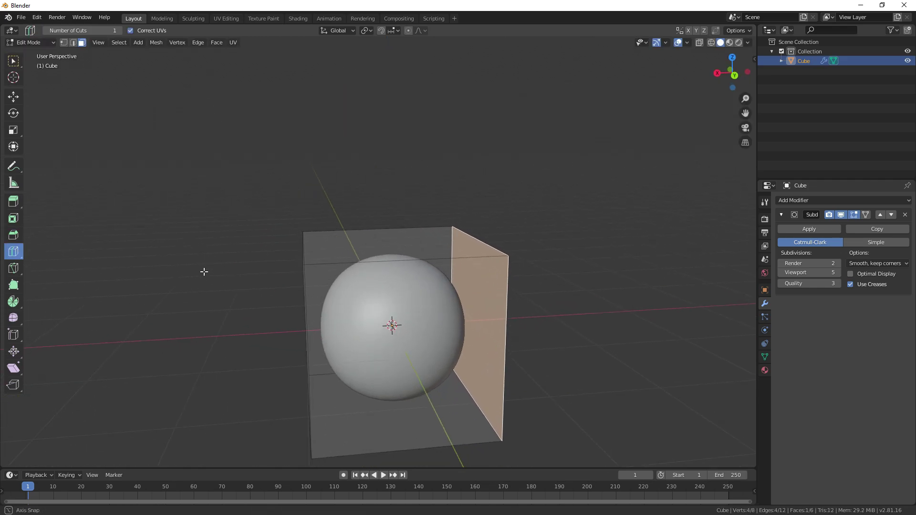
{"action": "middle_click_drag", "start_coordinate": [396, 301], "coordinate": [379, 281], "text": "shift"}
{"action": "scroll", "coordinate": [380, 279], "scroll_direction": "up", "scroll_amount": 2}
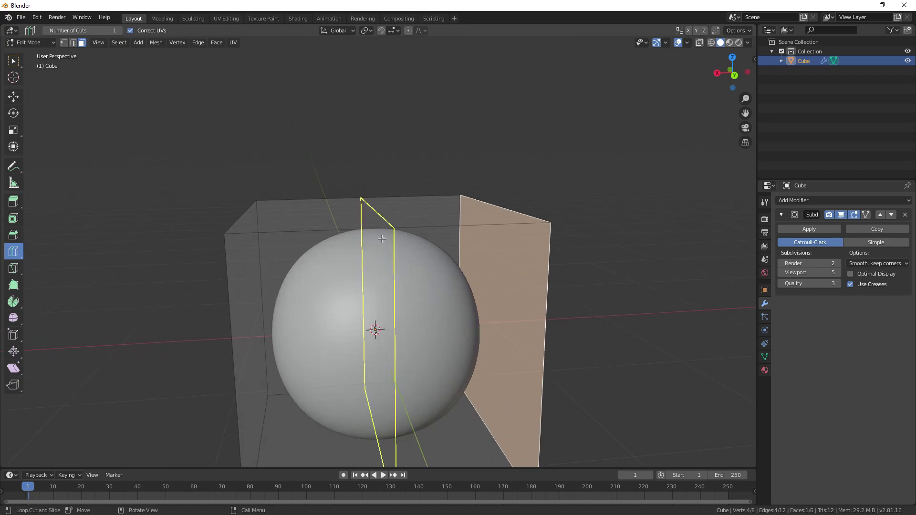
{"action": "left_click_drag", "start_coordinate": [376, 256], "coordinate": [298, 280]}
{"action": "scroll", "coordinate": [334, 282], "scroll_direction": "down", "scroll_amount": 3}
{"action": "middle_click_drag", "start_coordinate": [400, 272], "coordinate": [373, 281]}
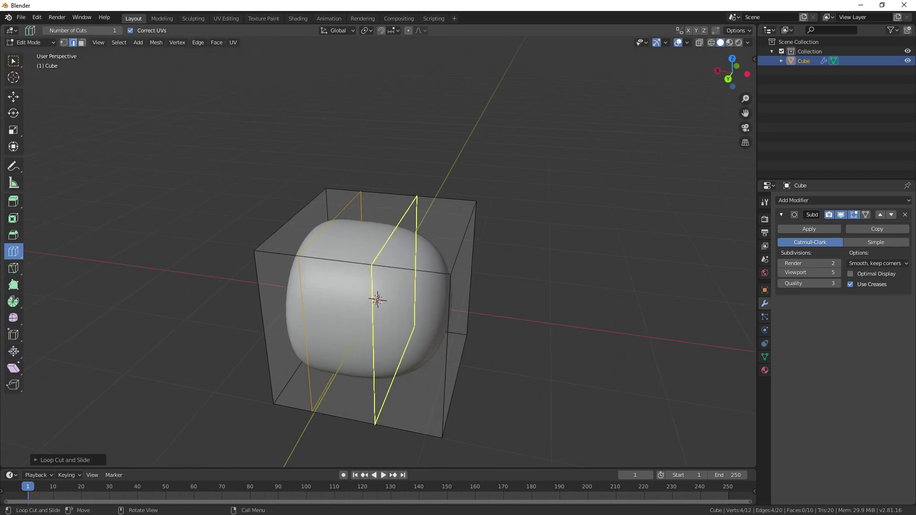
{"action": "left_click_drag", "start_coordinate": [373, 281], "coordinate": [428, 283]}
Add further loop cuts across the cube's other directions and slide them close to its outer edges
{"action": "middle_click_drag", "start_coordinate": [395, 298], "coordinate": [381, 277]}
{"action": "left_click_drag", "start_coordinate": [381, 267], "coordinate": [315, 270]}
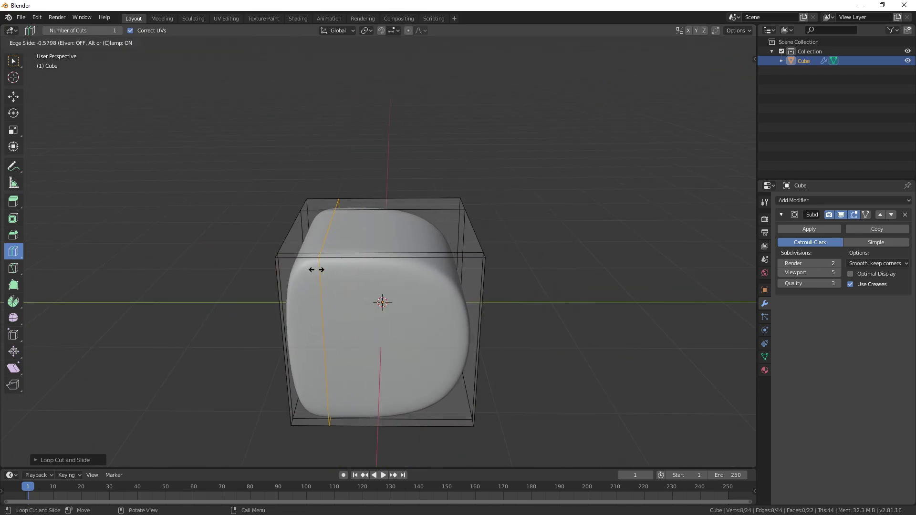
{"action": "left_click_drag", "start_coordinate": [404, 250], "coordinate": [464, 259]}
{"action": "middle_click_drag", "start_coordinate": [420, 305], "coordinate": [512, 276]}
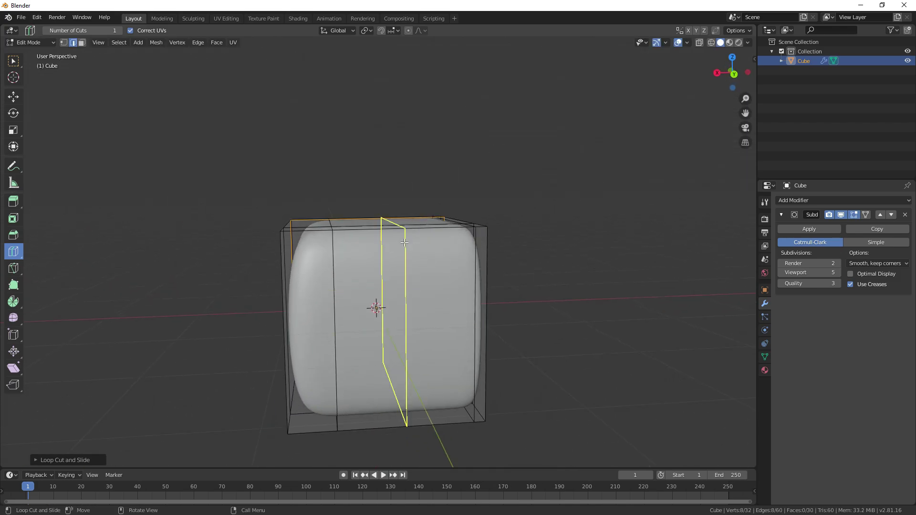
Return to Object Mode and examine the rounded cube's sharpened and soft edges from several angles
{"action": "middle_click_drag", "start_coordinate": [379, 326], "coordinate": [612, 266]}
{"action": "key", "text": "Tab"}
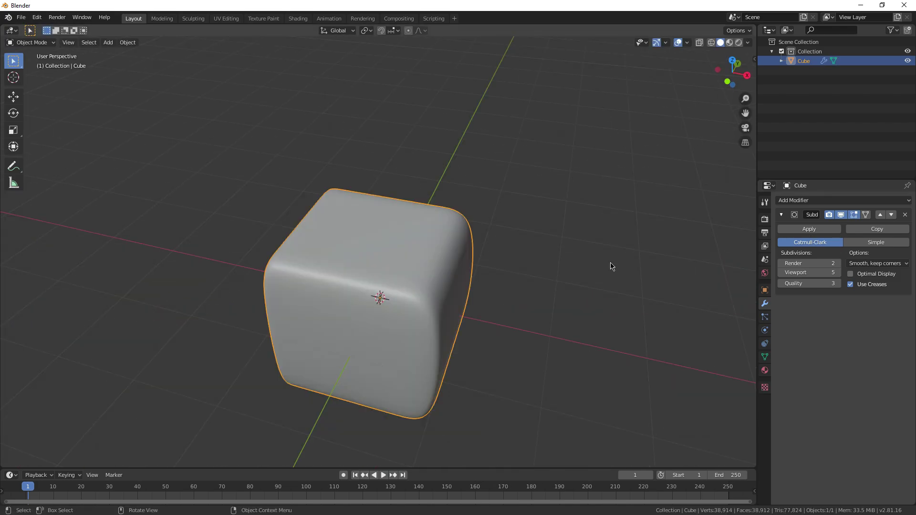
{"action": "middle_click_drag", "start_coordinate": [657, 324], "coordinate": [677, 279]}
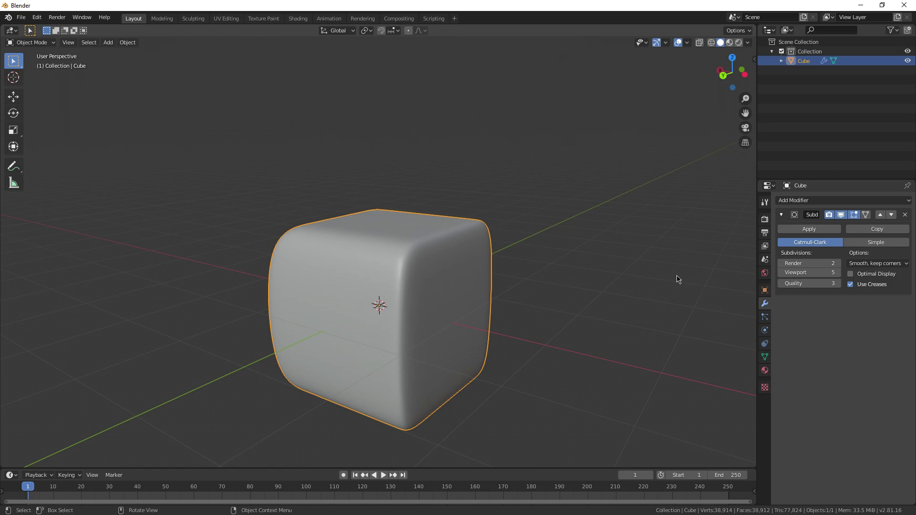
{"action": "middle_click_drag", "start_coordinate": [643, 313], "coordinate": [685, 272]}
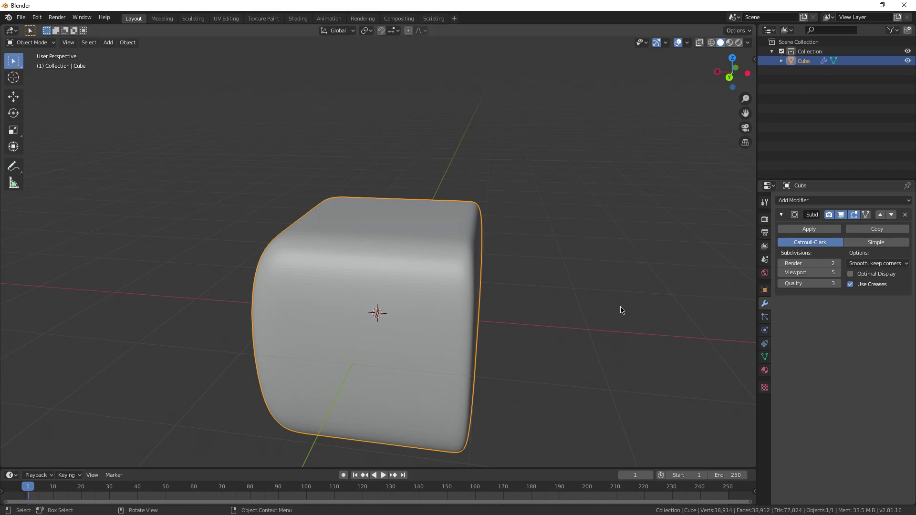
{"action": "middle_click_drag", "start_coordinate": [621, 310], "coordinate": [796, 244]}
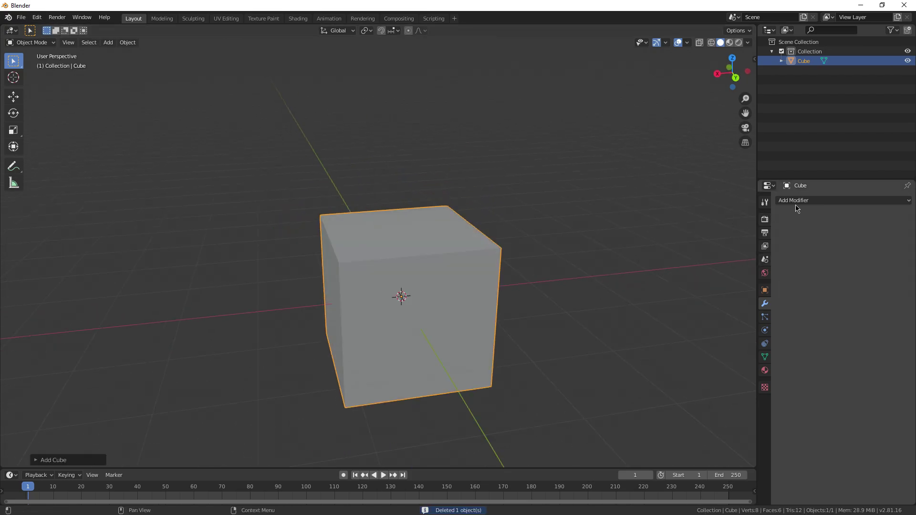
Move the new plain cube along the X axis away from the world origin
{"action": "left_click", "coordinate": [797, 202]}
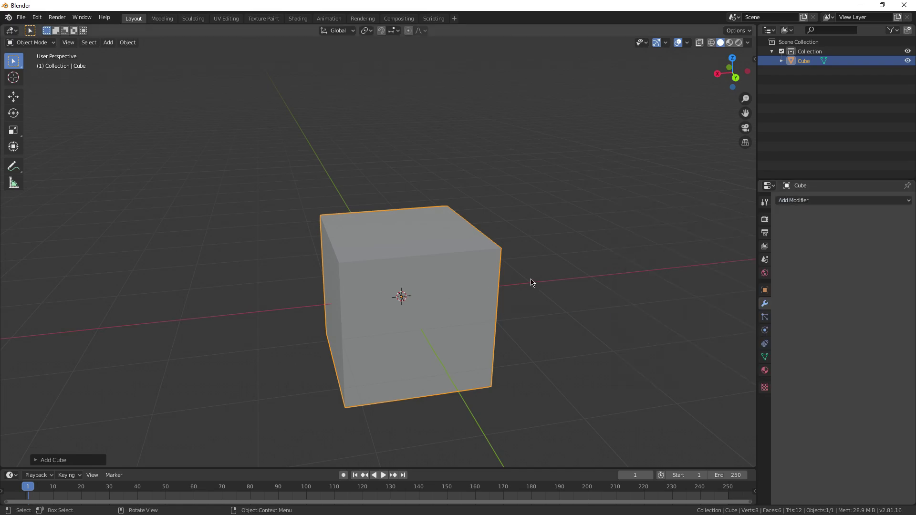
{"action": "scroll", "coordinate": [531, 282], "scroll_direction": "up", "scroll_amount": 3}
{"action": "middle_click_drag", "start_coordinate": [531, 282], "coordinate": [471, 345]}
{"action": "scroll", "coordinate": [525, 320], "scroll_direction": "down", "scroll_amount": 5}
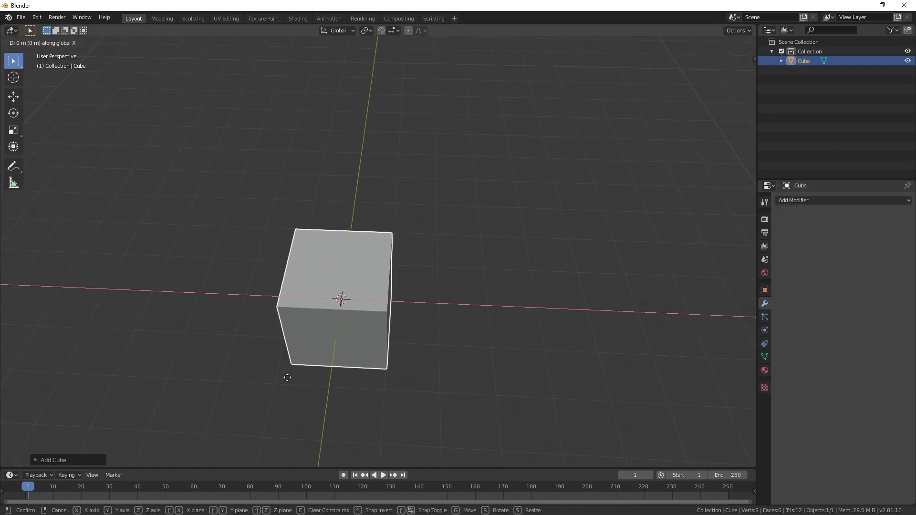
{"action": "left_click", "coordinate": [539, 368]}
{"action": "middle_click_drag", "start_coordinate": [538, 368], "coordinate": [539, 353]}
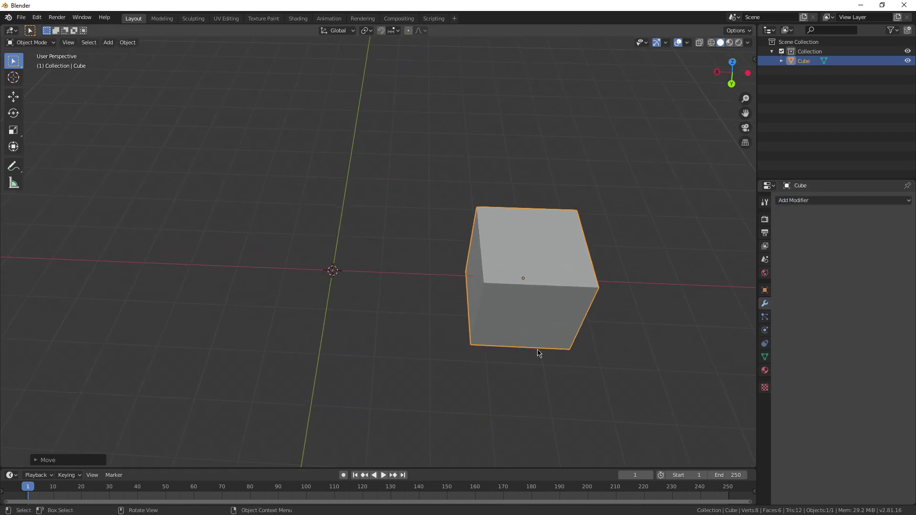
Set the cube's origin to the 3D cursor at the world center
{"action": "scroll", "coordinate": [539, 353], "scroll_direction": "up", "scroll_amount": 5}
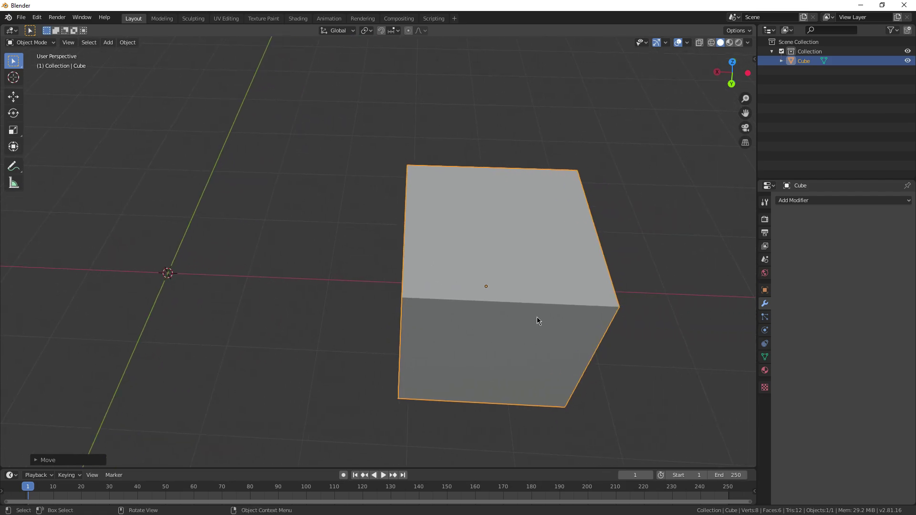
{"action": "middle_click_drag", "start_coordinate": [480, 321], "coordinate": [454, 315], "text": "shift"}
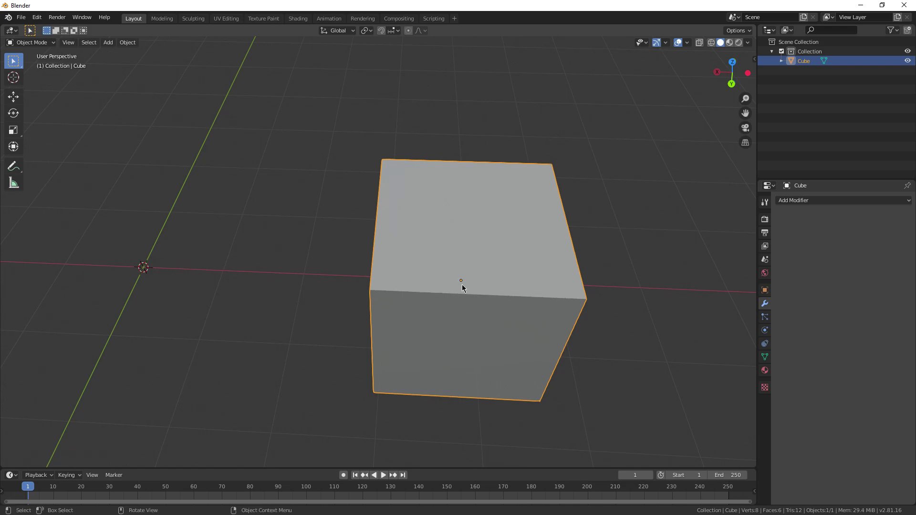
{"action": "mouse_move", "coordinate": [462, 284]}
{"action": "middle_mouse_down"}
{"action": "mouse_move", "coordinate": [410, 255]}
{"action": "mouse_move", "coordinate": [341, 243]}
{"action": "mouse_move", "coordinate": [490, 283]}
{"action": "mouse_move", "coordinate": [374, 306]}
{"action": "mouse_move", "coordinate": [478, 284]}
{"action": "middle_mouse_up"}
{"action": "right_click", "coordinate": [477, 283]}
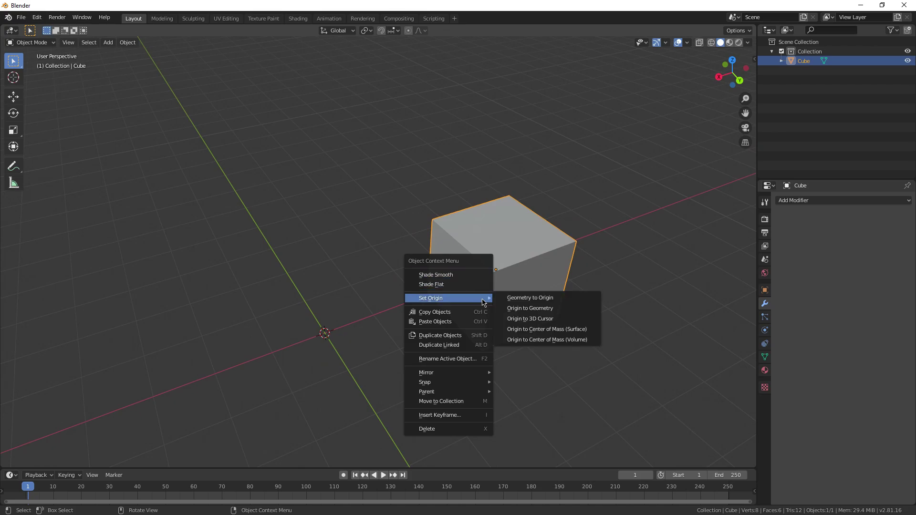
{"action": "left_click", "coordinate": [534, 324]}
{"action": "middle_click_drag", "start_coordinate": [458, 345], "coordinate": [399, 338]}
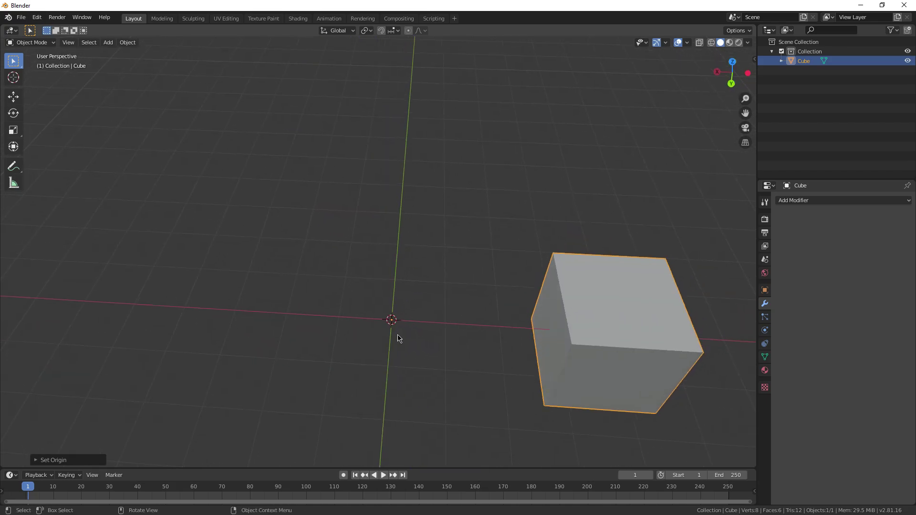
Add a Mirror modifier to the cube to mirror it across the X axis
{"action": "scroll", "coordinate": [476, 348], "scroll_direction": "down", "scroll_amount": 3}
{"action": "left_click", "coordinate": [790, 201]}
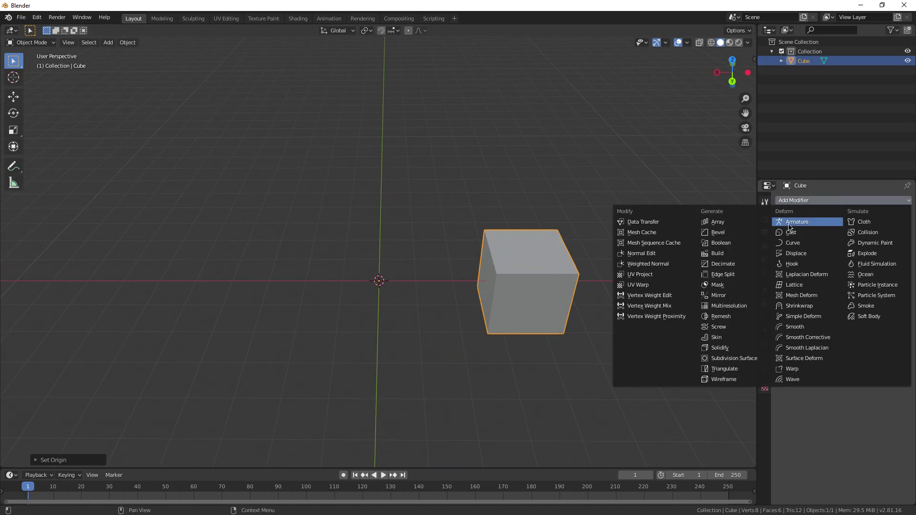
{"action": "left_click", "coordinate": [733, 297]}
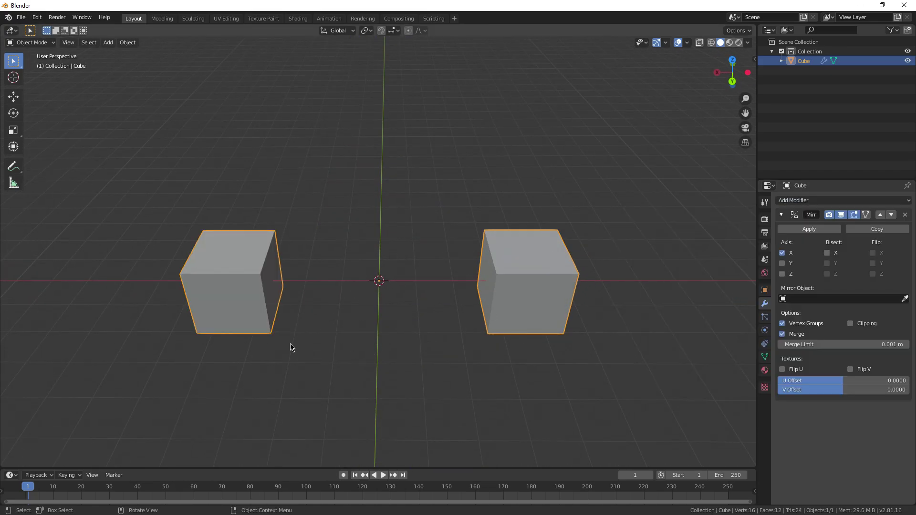
Switch the Mirror modifier's axis to Y and Z for comparison, and return it to X only
{"action": "left_click", "coordinate": [781, 252]}
{"action": "left_click", "coordinate": [782, 263]}
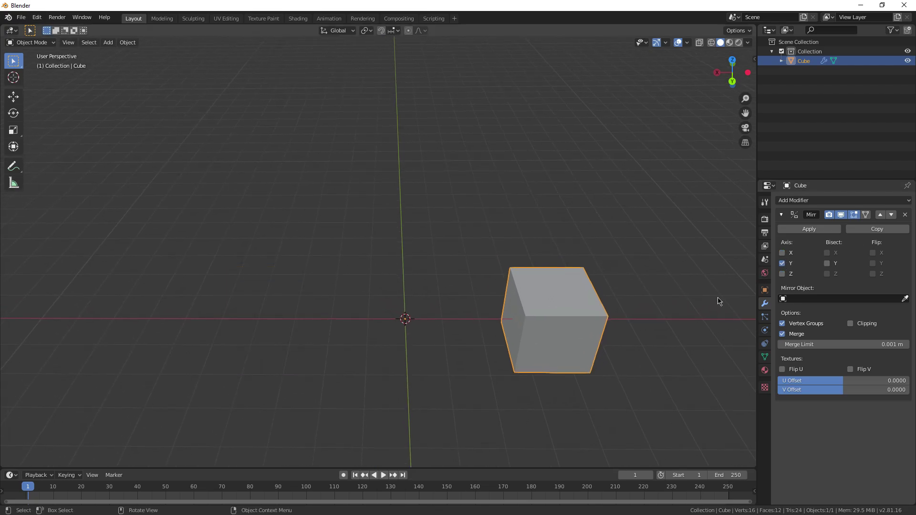
{"action": "middle_click_drag", "start_coordinate": [717, 300], "coordinate": [804, 257]}
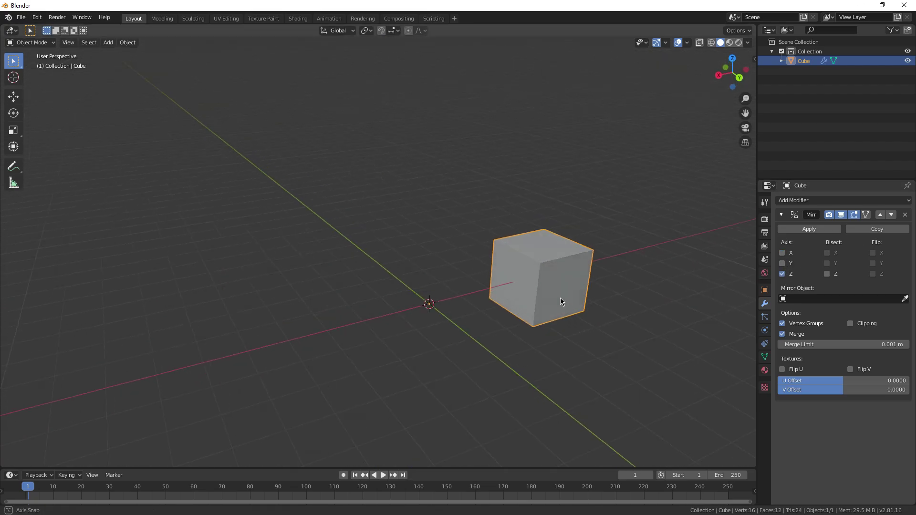
{"action": "middle_click_drag", "start_coordinate": [561, 300], "coordinate": [511, 355]}
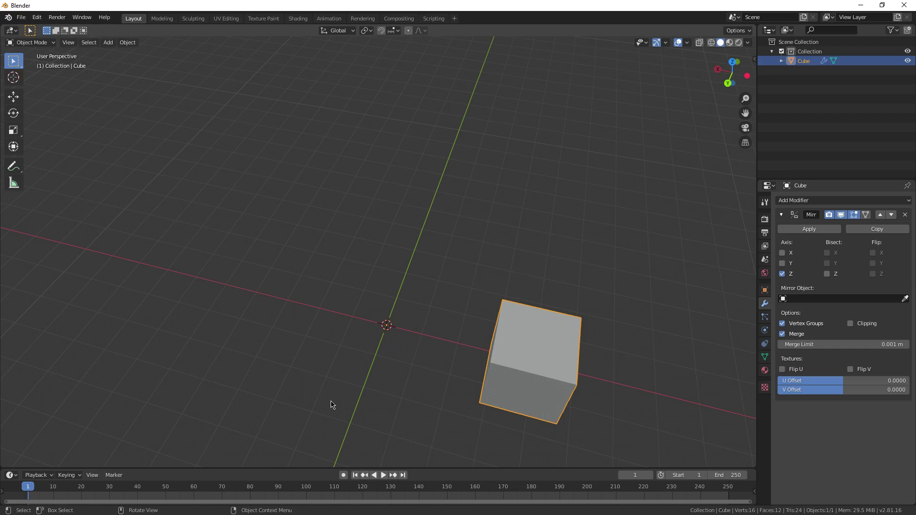
{"action": "left_click", "coordinate": [781, 252]}
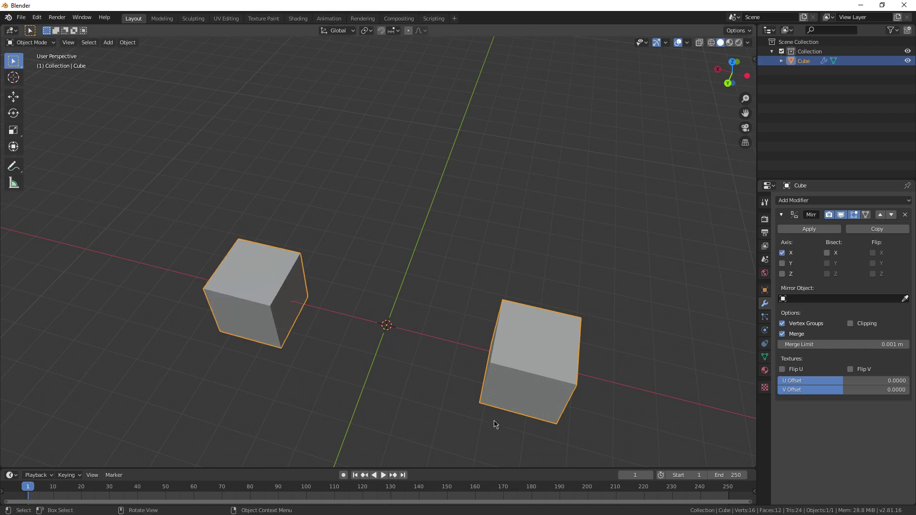
{"action": "middle_click_drag", "start_coordinate": [493, 419], "coordinate": [322, 329]}
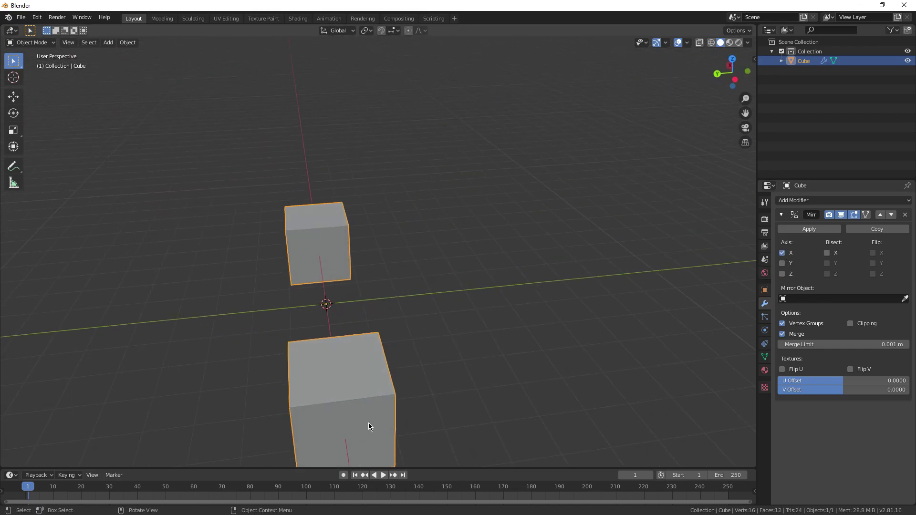
{"action": "middle_click_drag", "start_coordinate": [494, 352], "coordinate": [513, 323]}
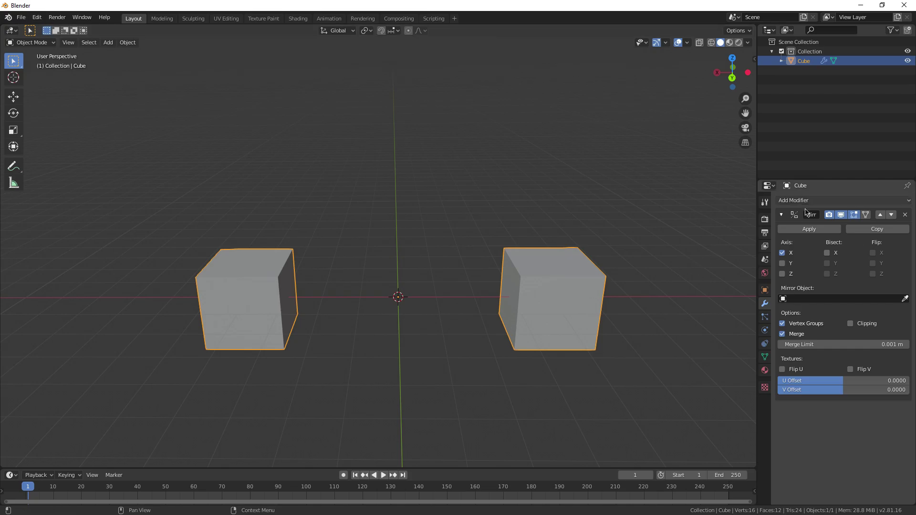
Reposition the cube's whole mesh in Edit Mode relative to the mirror origin
{"action": "key", "text": "Tab"}
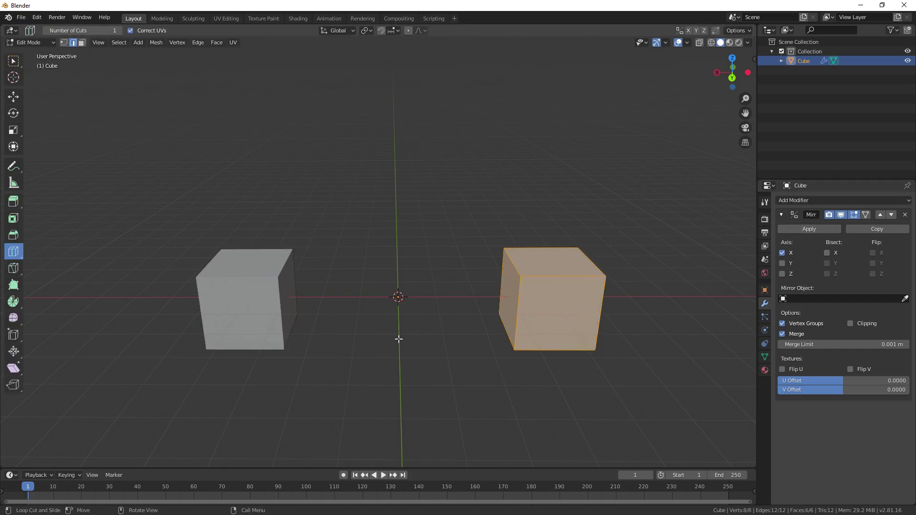
{"action": "middle_click_drag", "start_coordinate": [563, 319], "coordinate": [249, 353]}
{"action": "key", "text": "g"}
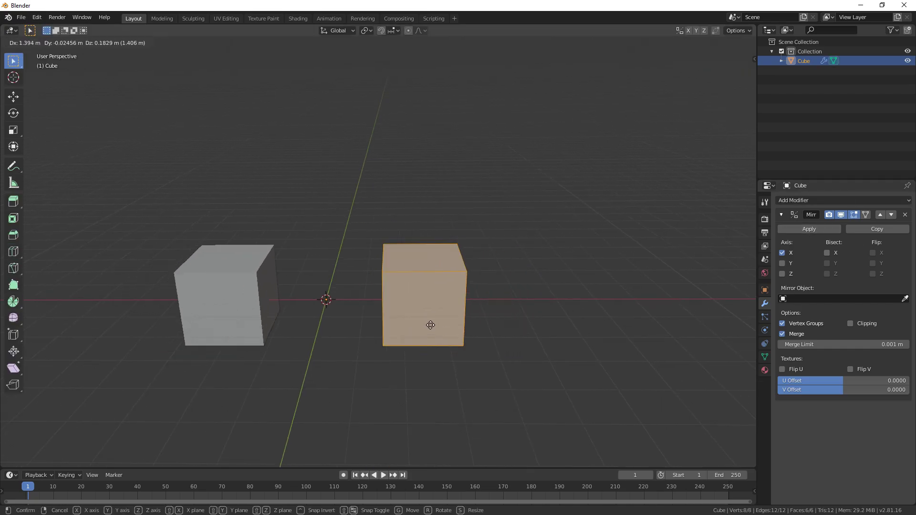
{"action": "left_click", "coordinate": [482, 319]}
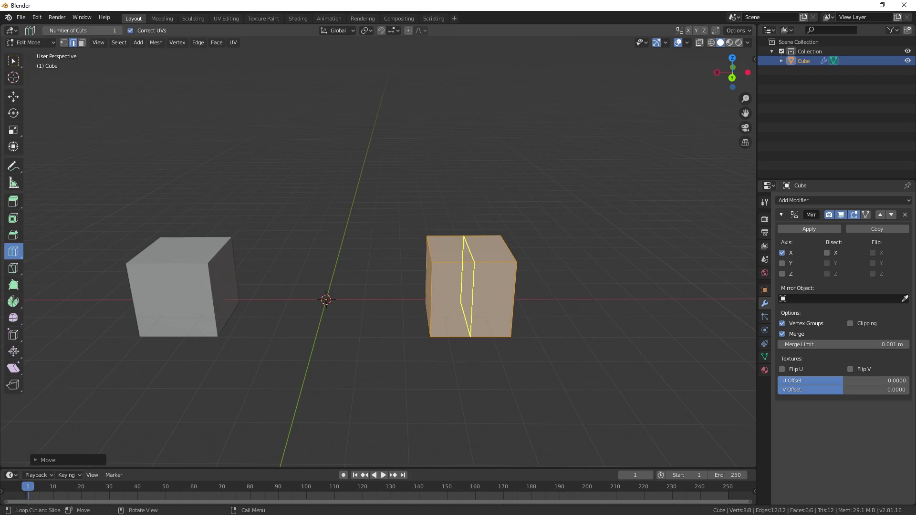
Cut a vertical edge loop through the middle of the original cube and return to Object Mode
{"action": "left_click", "coordinate": [467, 286]}
{"action": "key", "text": "g"}
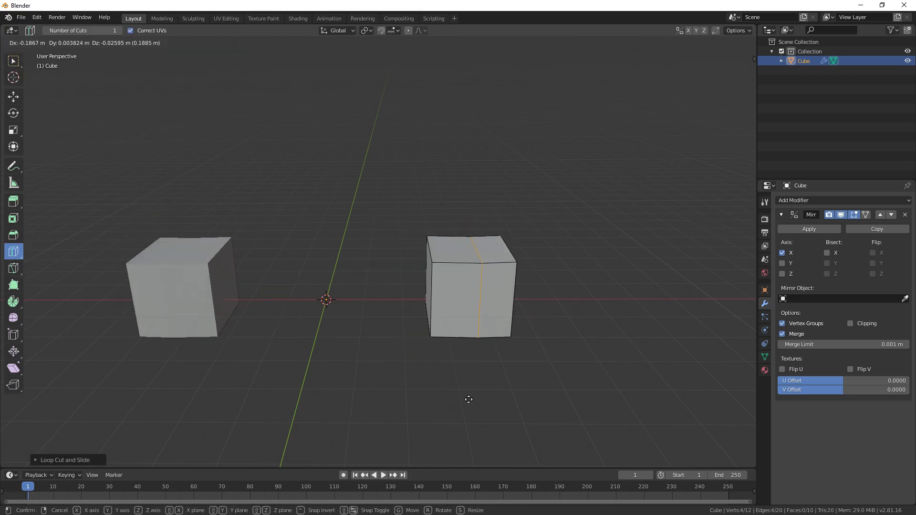
{"action": "key", "text": "Tab"}
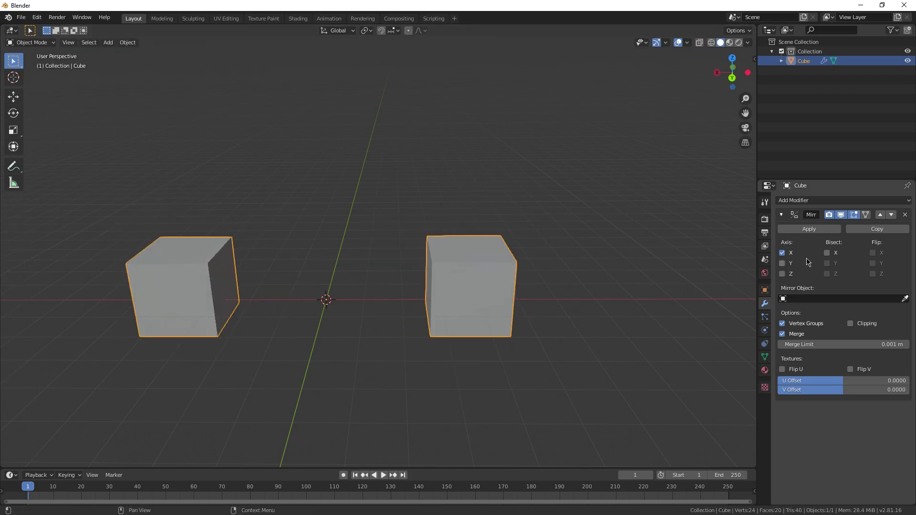
Try applying the Mirror modifier, and undo back to Edit Mode with the cut loop selected
{"action": "left_click", "coordinate": [810, 230]}
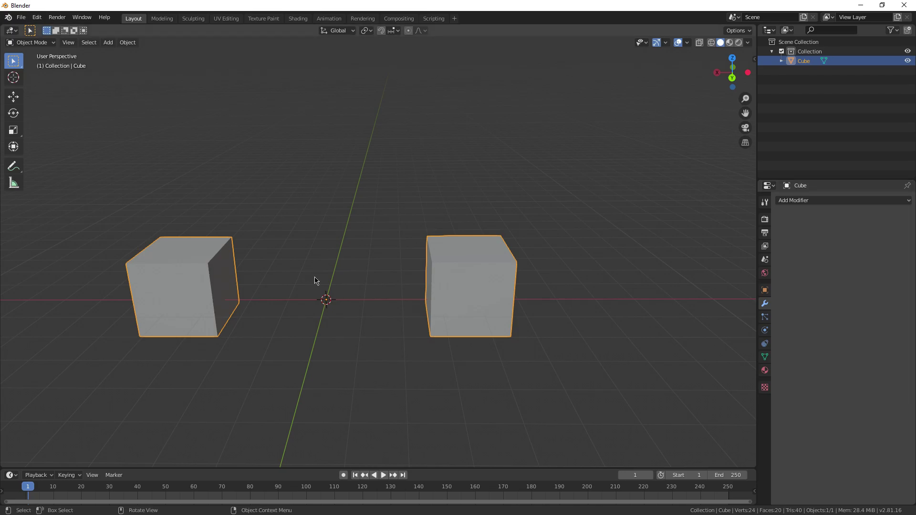
{"action": "key", "text": "ctrl+z"}
{"action": "key", "text": "ctrl+z"}
Move the cut loop diagonally upward by about 1.1 m to bend the cube, and return to Object Mode
{"action": "key", "text": "g"}
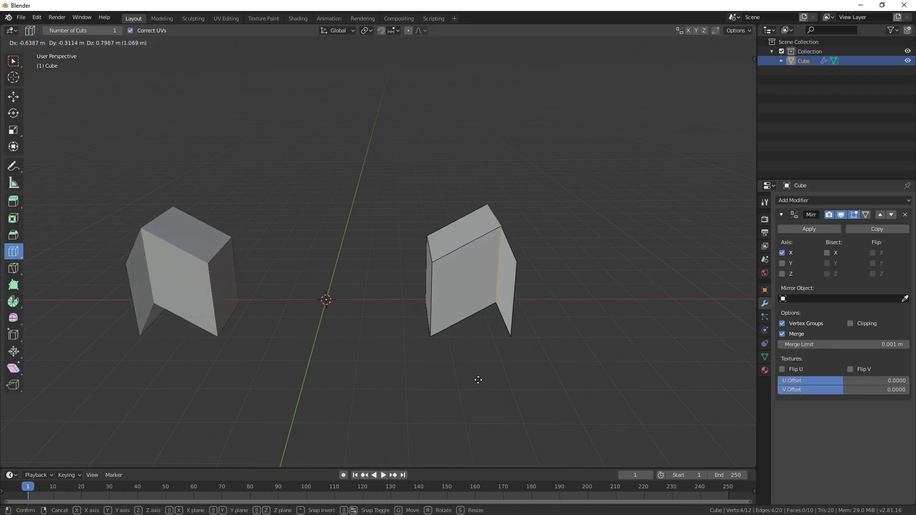
{"action": "key", "text": "Tab"}
Try applying the Mirror modifier to the bent cube, and undo back to Edit Mode
{"action": "left_click", "coordinate": [810, 229]}
{"action": "middle_click_drag", "start_coordinate": [420, 334], "coordinate": [394, 355]}
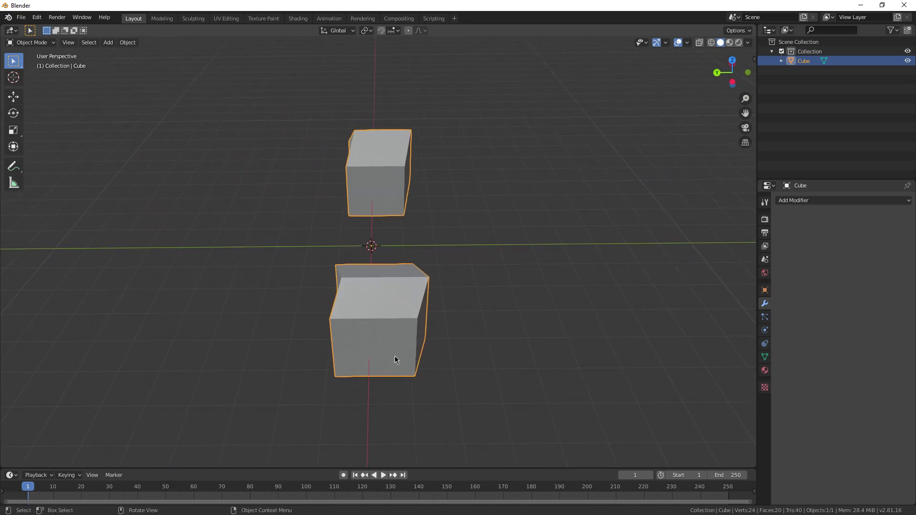
{"action": "key", "text": "ctrl+z"}
{"action": "key", "text": "ctrl+z"}
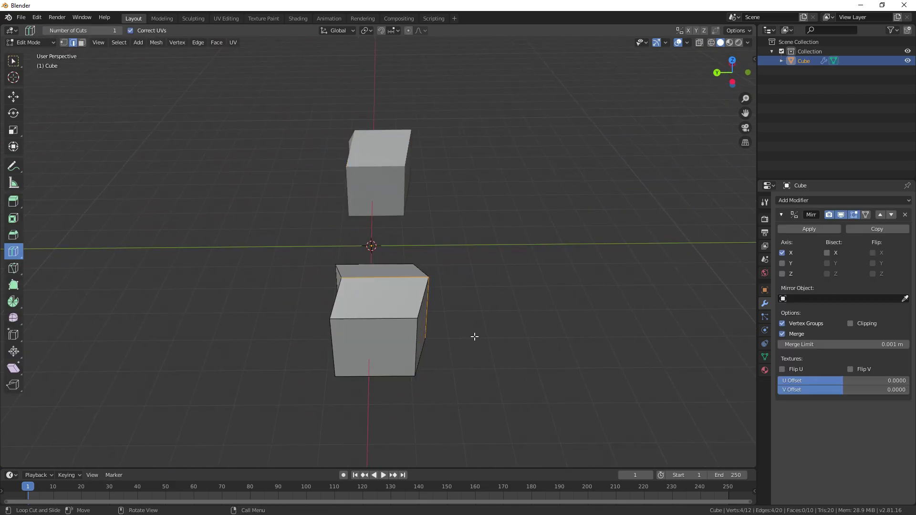
Return to Object Mode and apply the Mirror modifier to the bent cube
{"action": "key", "text": "Tab"}
{"action": "left_click", "coordinate": [809, 229]}
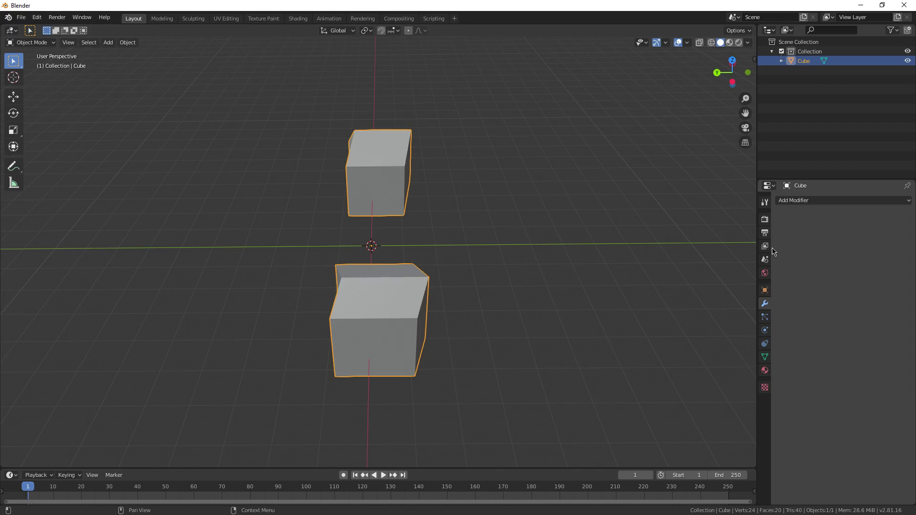
Examine both halves of the mirrored mesh in Edit Mode and Object Mode from several angles
{"action": "middle_click_drag", "start_coordinate": [548, 333], "coordinate": [575, 317]}
{"action": "key", "text": "Tab"}
{"action": "middle_click_drag", "start_coordinate": [513, 319], "coordinate": [568, 327]}
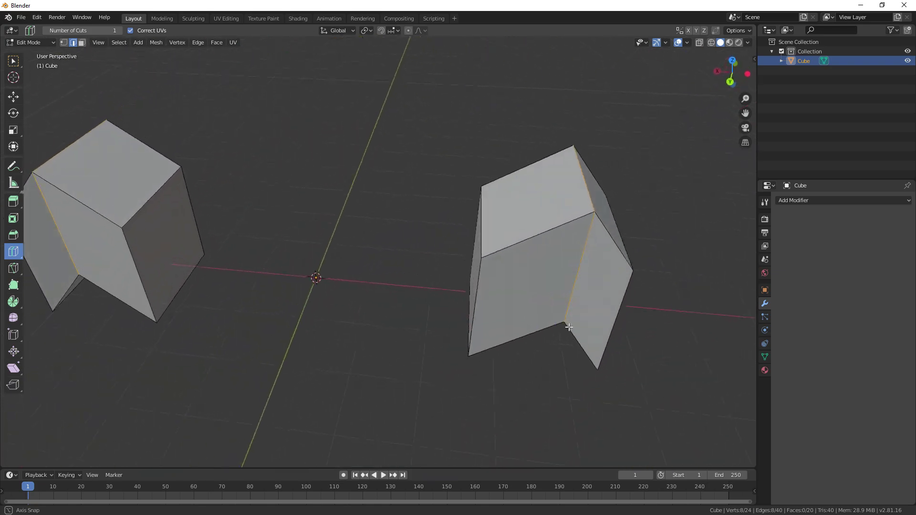
{"action": "middle_click_drag", "start_coordinate": [391, 329], "coordinate": [294, 317]}
{"action": "key", "text": "Tab"}
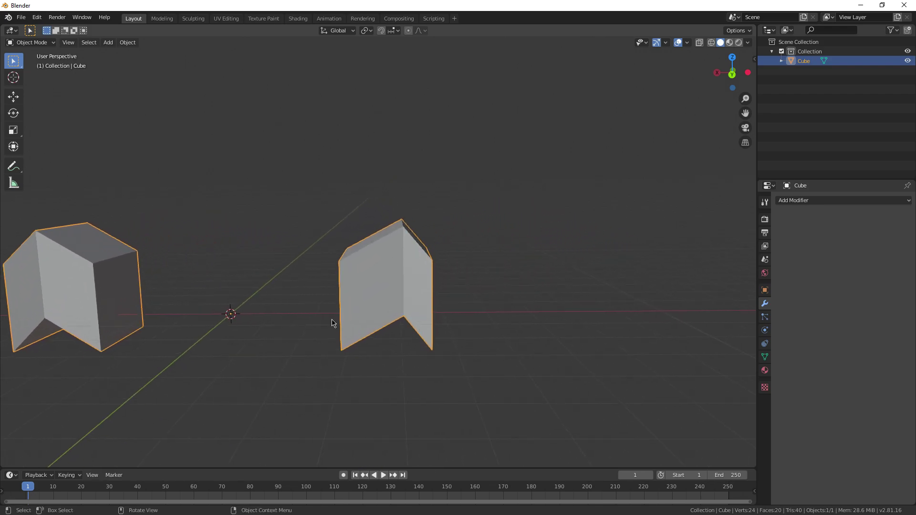
{"action": "middle_click_drag", "start_coordinate": [235, 255], "coordinate": [396, 276], "text": "shift"}
{"action": "middle_click_drag", "start_coordinate": [301, 271], "coordinate": [328, 268], "text": "shift"}
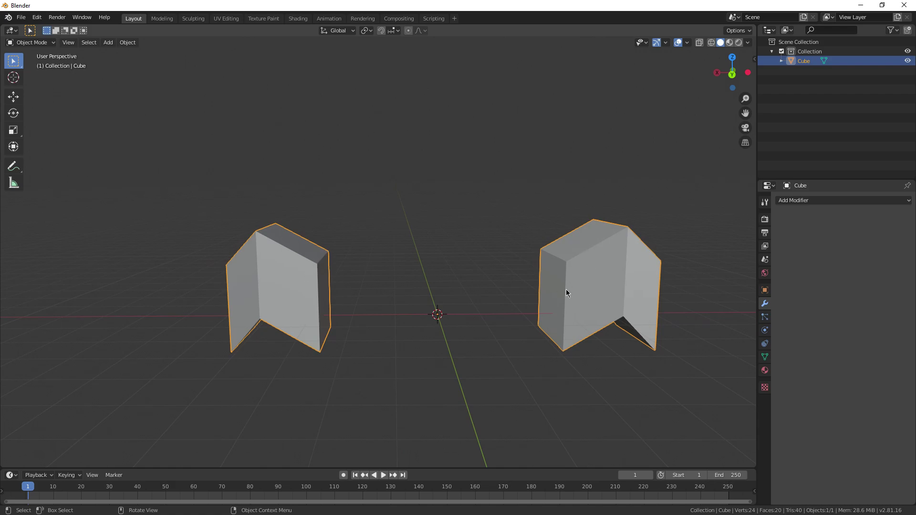
{"action": "middle_click_drag", "start_coordinate": [566, 289], "coordinate": [499, 302]}
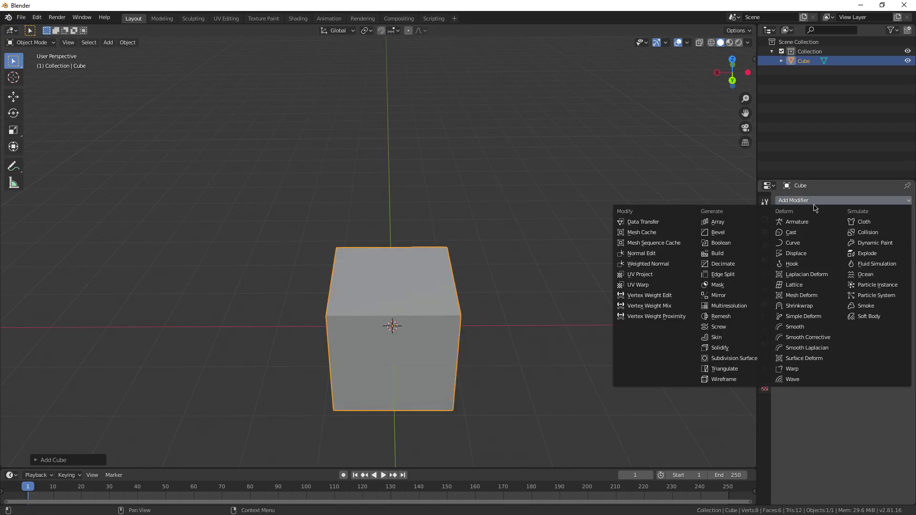
Add an Array modifier to the new cube and set its count to 4
{"action": "left_click", "coordinate": [733, 234]}
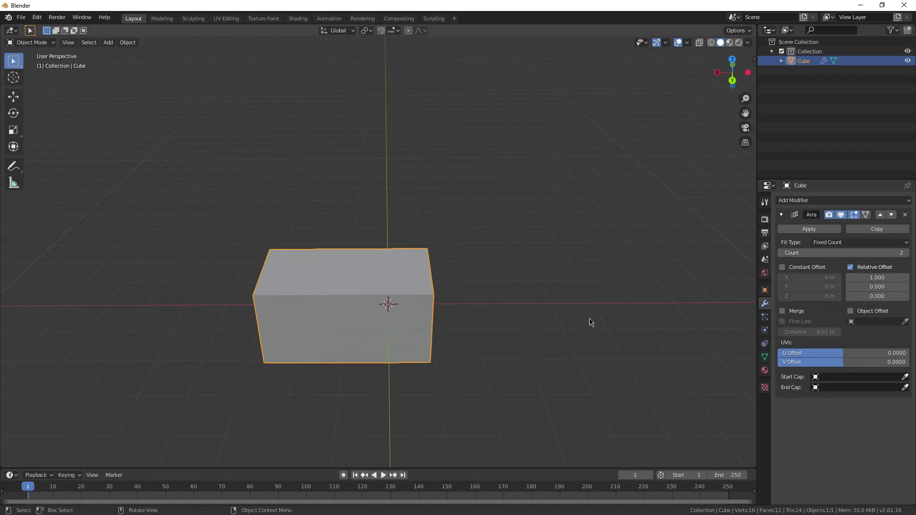
{"action": "middle_click_drag", "start_coordinate": [590, 320], "coordinate": [638, 302], "text": "shift"}
{"action": "left_click_drag", "start_coordinate": [842, 253], "coordinate": [868, 252]}
{"action": "scroll", "coordinate": [553, 316], "scroll_direction": "down", "scroll_amount": 2}
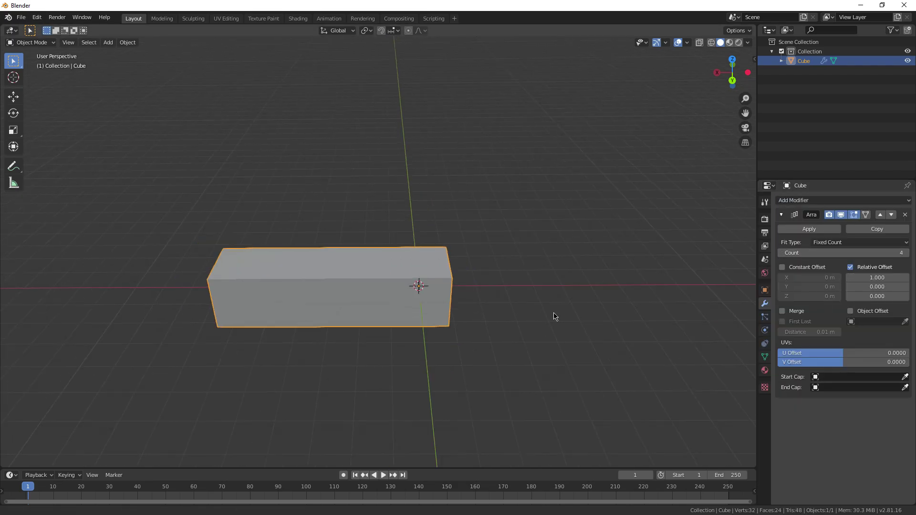
Raise the array's count to 5 and set its relative offset to -2.300 in X and -0.400 in Y
{"action": "middle_click_drag", "start_coordinate": [554, 317], "coordinate": [614, 333], "text": "shift"}
{"action": "left_click_drag", "start_coordinate": [871, 280], "coordinate": [838, 280]}
{"action": "scroll", "coordinate": [624, 317], "scroll_direction": "down", "scroll_amount": 3}
{"action": "middle_click_drag", "start_coordinate": [623, 318], "coordinate": [2, 258]}
{"action": "scroll", "coordinate": [616, 345], "scroll_direction": "up", "scroll_amount": 1}
{"action": "middle_click_drag", "start_coordinate": [615, 345], "coordinate": [570, 304], "text": "shift"}
{"action": "mouse_move", "coordinate": [877, 287]}
{"action": "left_mouse_down"}
{"action": "mouse_move", "coordinate": [866, 287]}
{"action": "mouse_move", "coordinate": [889, 286]}
{"action": "mouse_move", "coordinate": [877, 287]}
{"action": "left_mouse_up"}
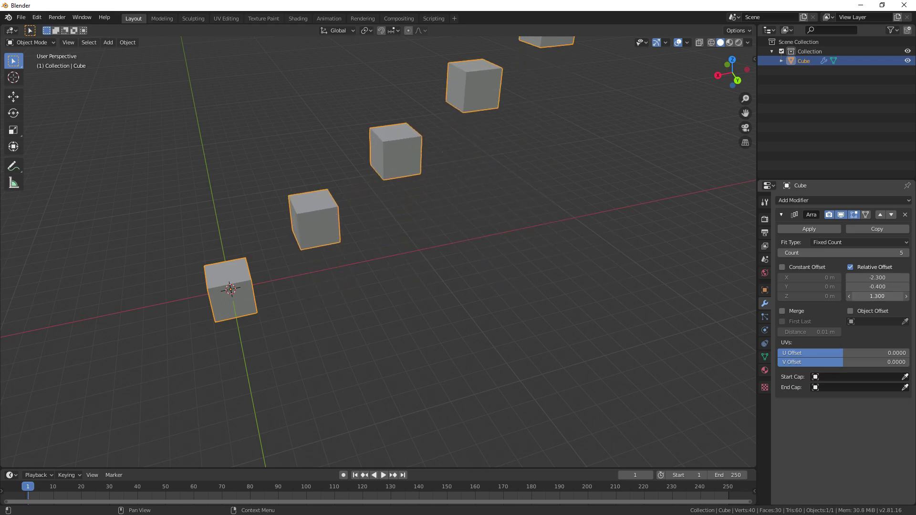
Set the array's relative Z offset to -0.700 and inspect the row of cubes from several angles
{"action": "left_click_drag", "start_coordinate": [876, 295], "coordinate": [781, 296]}
{"action": "middle_click_drag", "start_coordinate": [525, 305], "coordinate": [615, 286]}
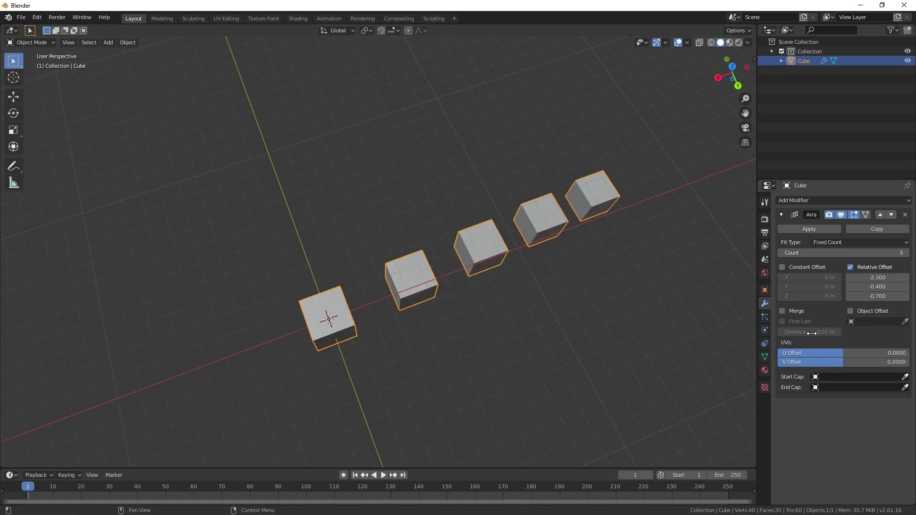
{"action": "middle_click_drag", "start_coordinate": [541, 245], "coordinate": [486, 282]}
{"action": "middle_click_drag", "start_coordinate": [646, 252], "coordinate": [451, 255]}
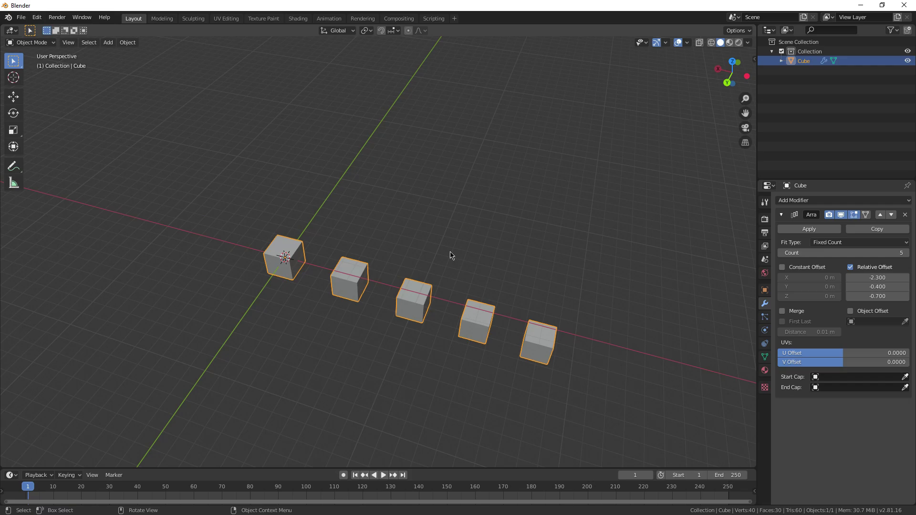
{"action": "left_click", "coordinate": [832, 200]}
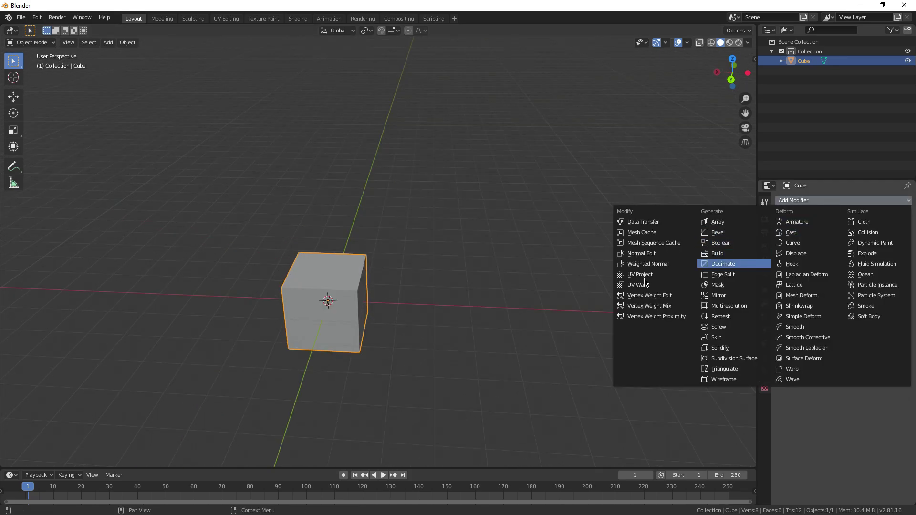
{"action": "middle_click_drag", "start_coordinate": [517, 278], "coordinate": [570, 278]}
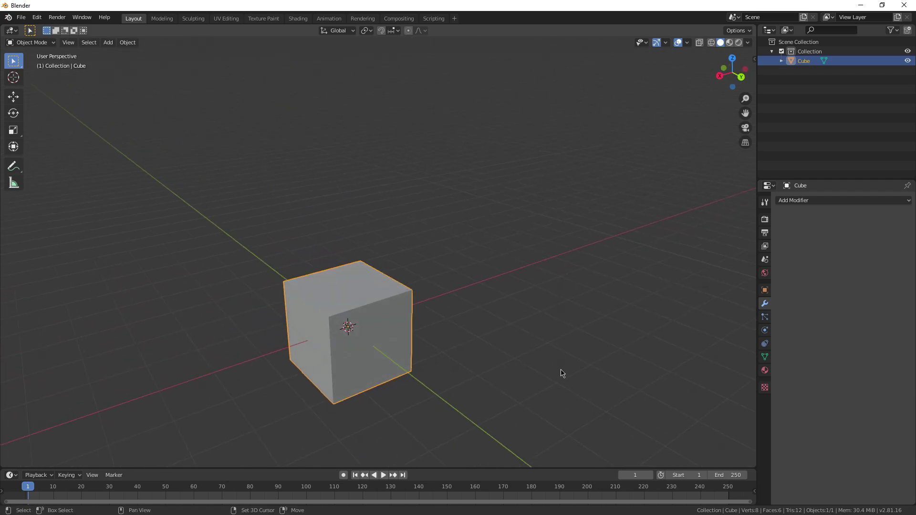
Try placing a cylinder beside the cube along the Y axis, and delete the cylinder
{"action": "middle_click_drag", "start_coordinate": [562, 373], "coordinate": [501, 262]}
{"action": "key", "text": "shift+a"}
{"action": "mouse_move", "coordinate": [458, 237]}
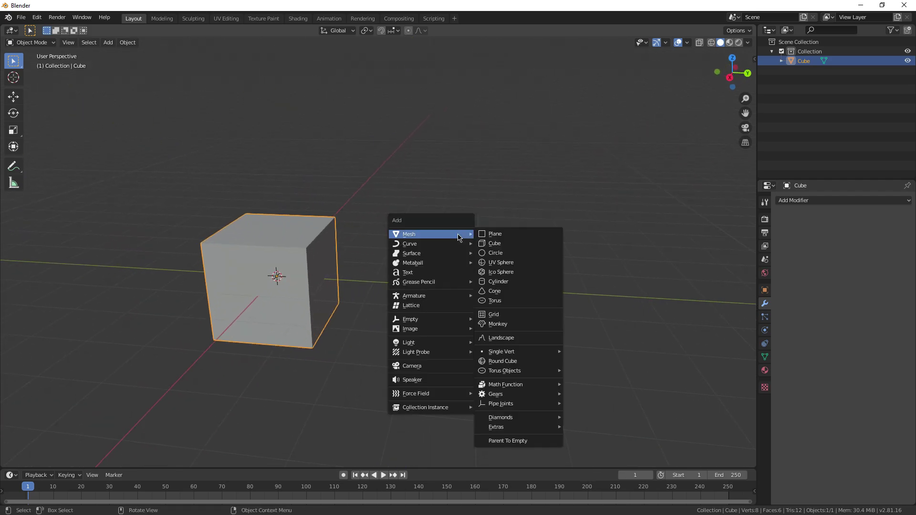
{"action": "left_click", "coordinate": [514, 281]}
{"action": "key", "text": "g"}
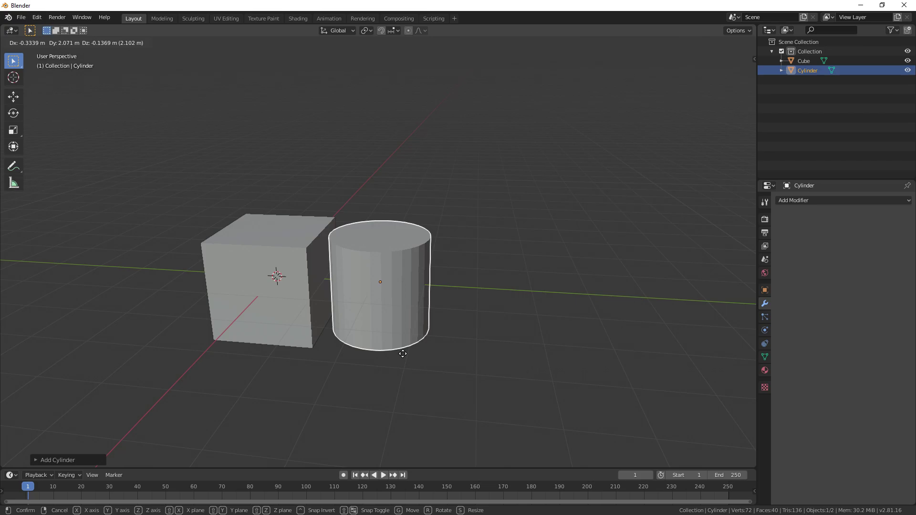
{"action": "left_click", "coordinate": [468, 336]}
{"action": "middle_click_drag", "start_coordinate": [391, 323], "coordinate": [437, 348], "text": "shift"}
{"action": "key", "text": "Delete"}
Add a cylinder narrower than the cube and raise it along Z until it is partly sunk into the cube's top face
{"action": "key", "text": "shift+a"}
{"action": "mouse_move", "coordinate": [410, 311]}
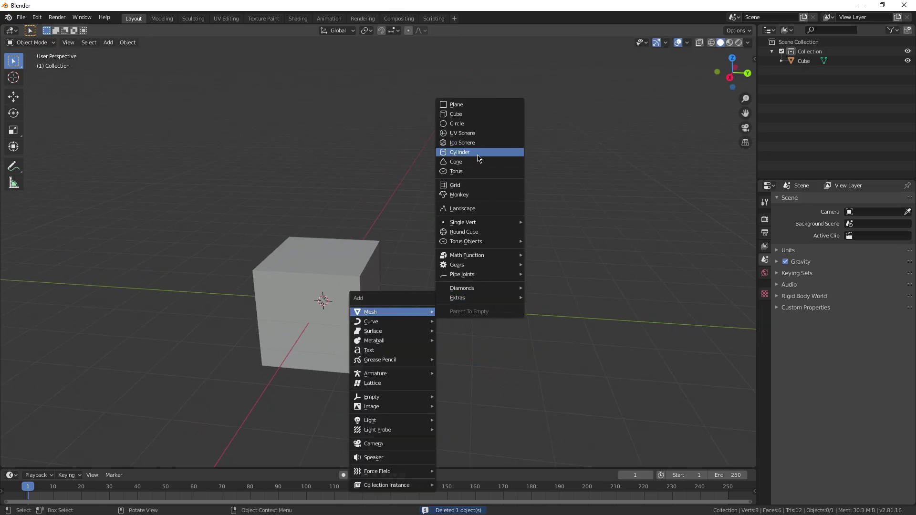
{"action": "left_click", "coordinate": [479, 157]}
{"action": "scroll", "coordinate": [516, 364], "scroll_direction": "up", "scroll_amount": 2}
{"action": "key", "text": "g"}
{"action": "key", "text": "z"}
{"action": "left_click", "coordinate": [528, 277]}
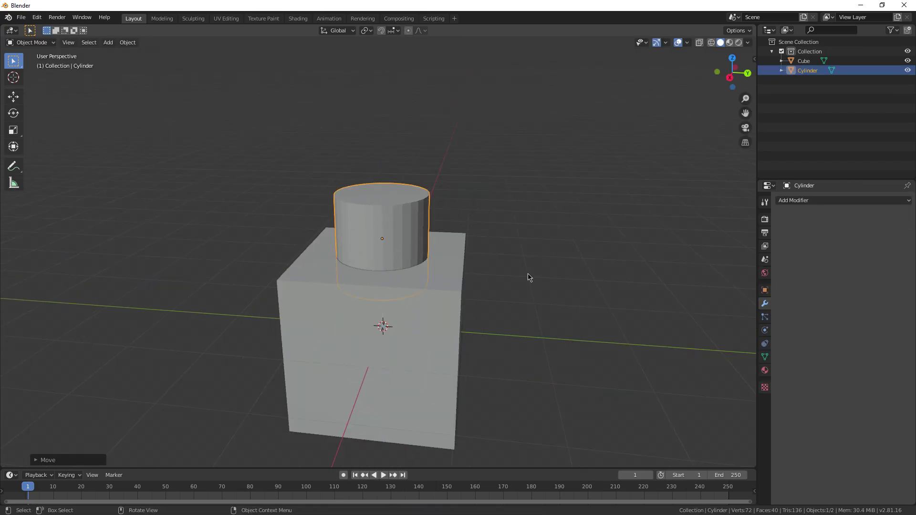
Adjust the cylinder's position over the cube's top face, keeping the two objects overlapping
{"action": "middle_click_drag", "start_coordinate": [573, 270], "coordinate": [275, 246]}
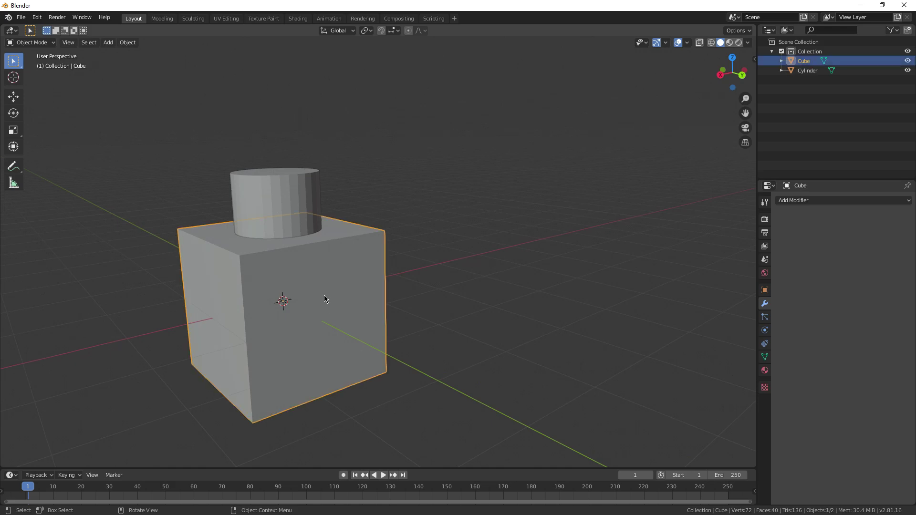
{"action": "middle_click_drag", "start_coordinate": [324, 299], "coordinate": [567, 223], "text": "shift"}
{"action": "middle_click_drag", "start_coordinate": [610, 131], "coordinate": [520, 226]}
{"action": "scroll", "coordinate": [474, 252], "scroll_direction": "up", "scroll_amount": 2}
{"action": "left_click", "coordinate": [399, 249]}
{"action": "middle_click_drag", "start_coordinate": [520, 319], "coordinate": [409, 307]}
{"action": "key", "text": "g"}
{"action": "left_click", "coordinate": [336, 325]}
Add a Boolean modifier with the Difference operation to the cube
{"action": "left_click", "coordinate": [409, 310]}
{"action": "scroll", "coordinate": [410, 311], "scroll_direction": "down", "scroll_amount": 3}
{"action": "scroll", "coordinate": [415, 342], "scroll_direction": "up", "scroll_amount": 3}
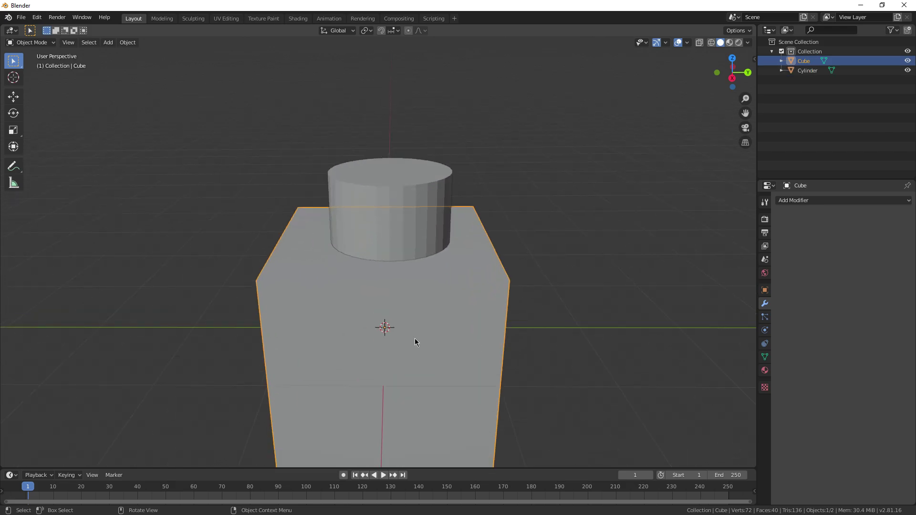
{"action": "left_click", "coordinate": [796, 200]}
{"action": "left_click", "coordinate": [739, 249]}
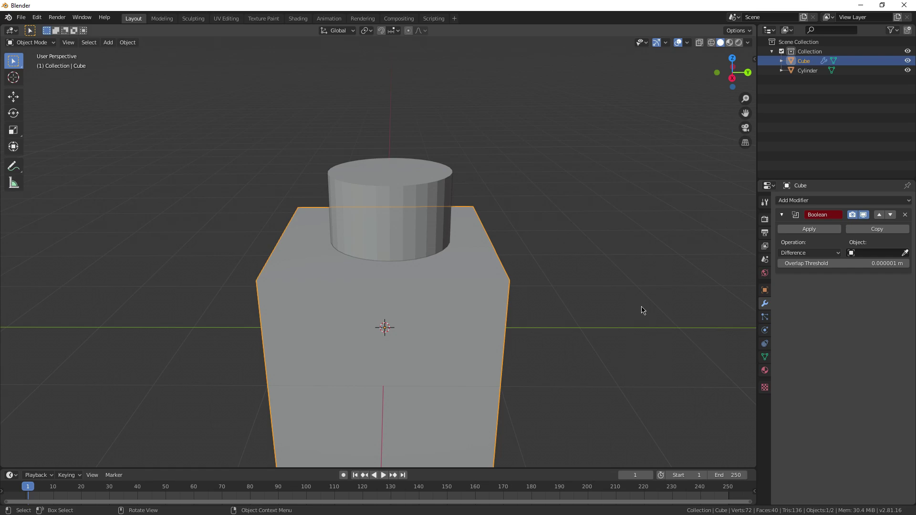
{"action": "middle_click_drag", "start_coordinate": [642, 310], "coordinate": [713, 274]}
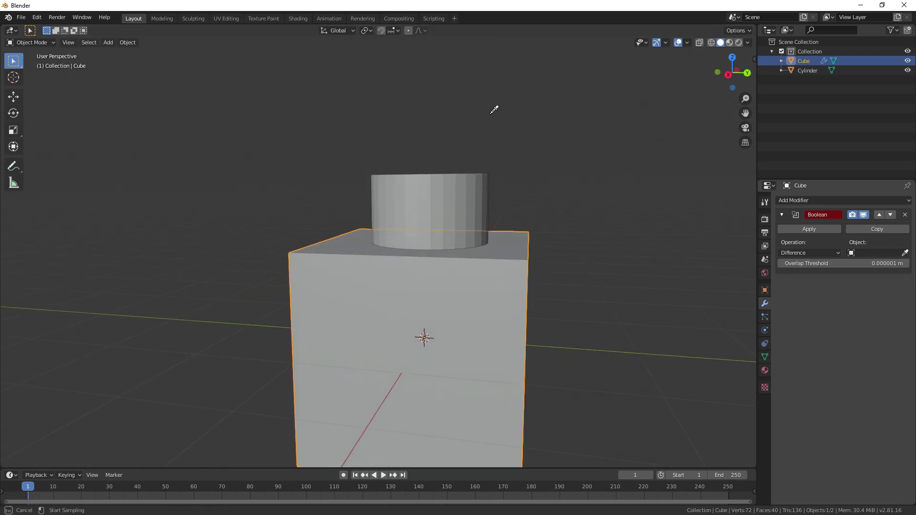
Subtract the cylinder from the cube by choosing it as the Boolean object, apply the modifier and delete the cylinder
{"action": "left_click", "coordinate": [457, 187]}
{"action": "left_click", "coordinate": [809, 229]}
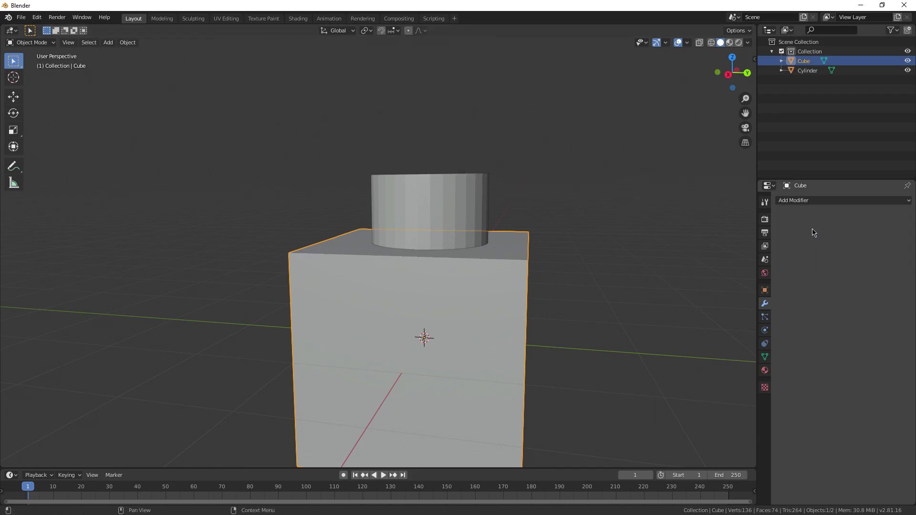
{"action": "left_click", "coordinate": [424, 207]}
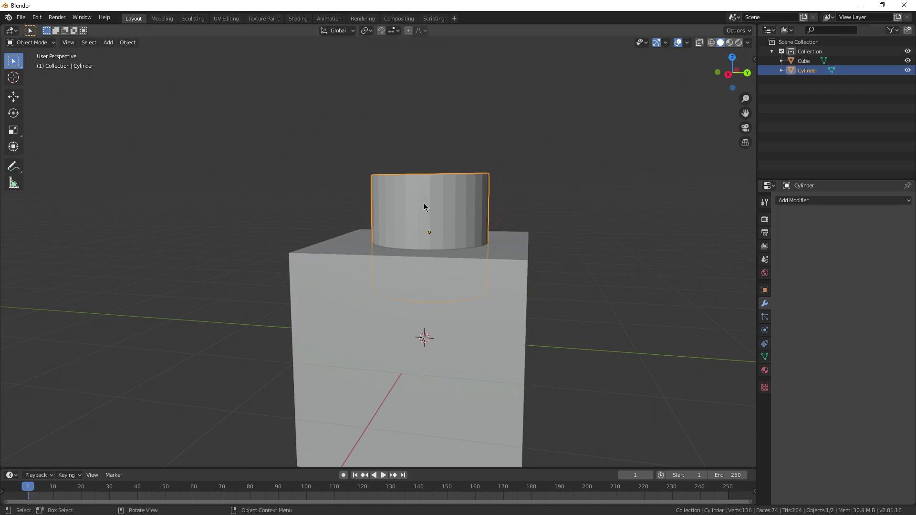
{"action": "key", "text": "Delete"}
Select the floor face of the cube's round hole in Edit Mode and scale it down slightly
{"action": "middle_click_drag", "start_coordinate": [425, 204], "coordinate": [533, 321]}
{"action": "left_click", "coordinate": [306, 262]}
{"action": "key", "text": "Tab"}
{"action": "scroll", "coordinate": [533, 321], "scroll_direction": "up", "scroll_amount": 3}
{"action": "left_click", "coordinate": [81, 43]}
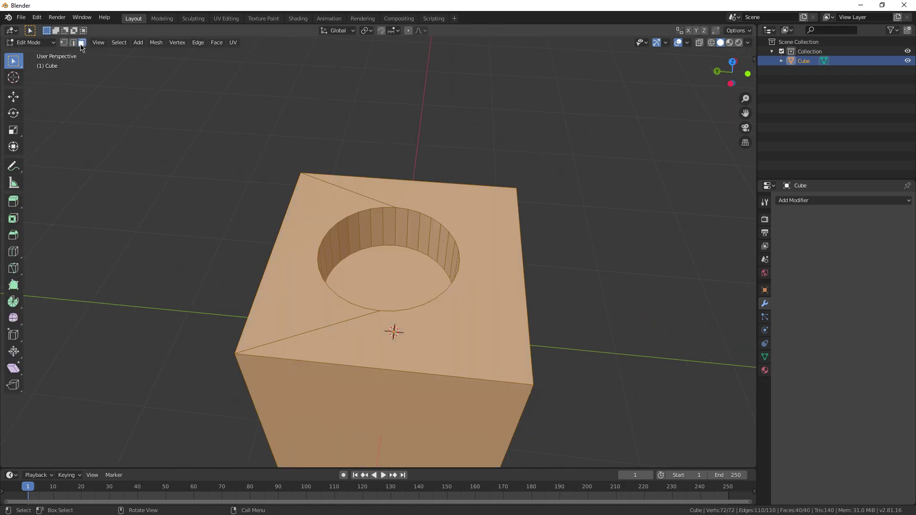
{"action": "left_click", "coordinate": [373, 264]}
{"action": "scroll", "coordinate": [373, 264], "scroll_direction": "up", "scroll_amount": 2}
{"action": "key", "text": "s"}
{"action": "left_click", "coordinate": [556, 334]}
Extrude the hole's floor face upward above the cube and scale its raised end to about 0.58
{"action": "key", "text": "g"}
{"action": "key", "text": "z"}
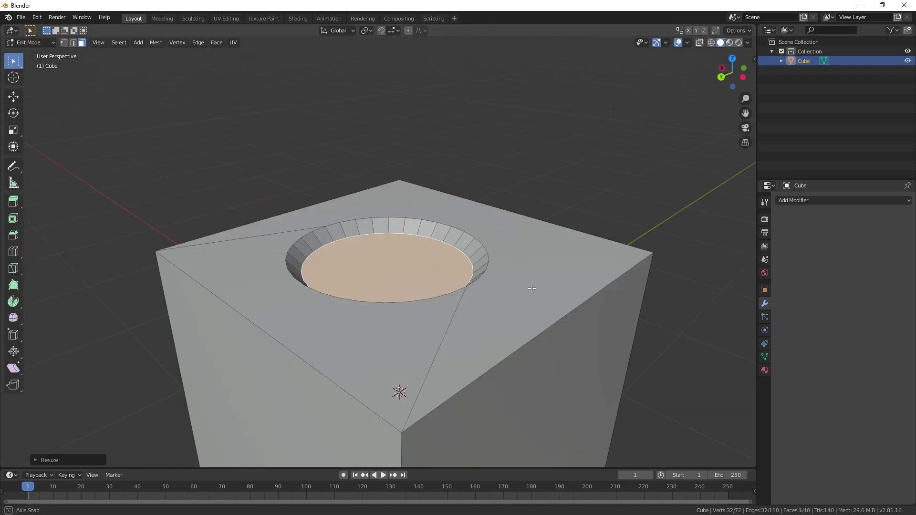
{"action": "scroll", "coordinate": [531, 288], "scroll_direction": "down", "scroll_amount": 2}
{"action": "key", "text": "e"}
{"action": "left_click", "coordinate": [525, 267]}
{"action": "key", "text": "s"}
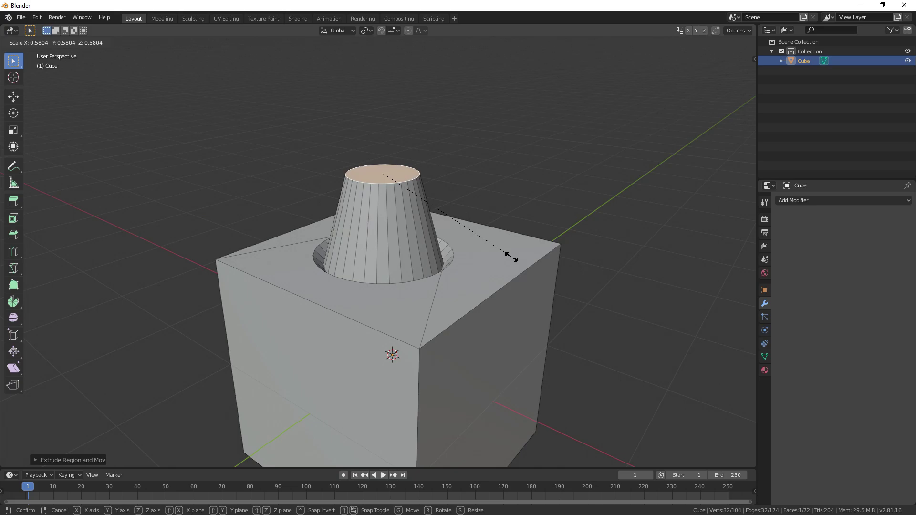
{"action": "left_click", "coordinate": [511, 258]}
Bevel the top of the tapered peg and view the finished shape deselected in Object Mode
{"action": "scroll", "coordinate": [471, 282], "scroll_direction": "down", "scroll_amount": 3}
{"action": "middle_click_drag", "start_coordinate": [470, 282], "coordinate": [474, 331]}
{"action": "scroll", "coordinate": [501, 345], "scroll_direction": "up", "scroll_amount": 4}
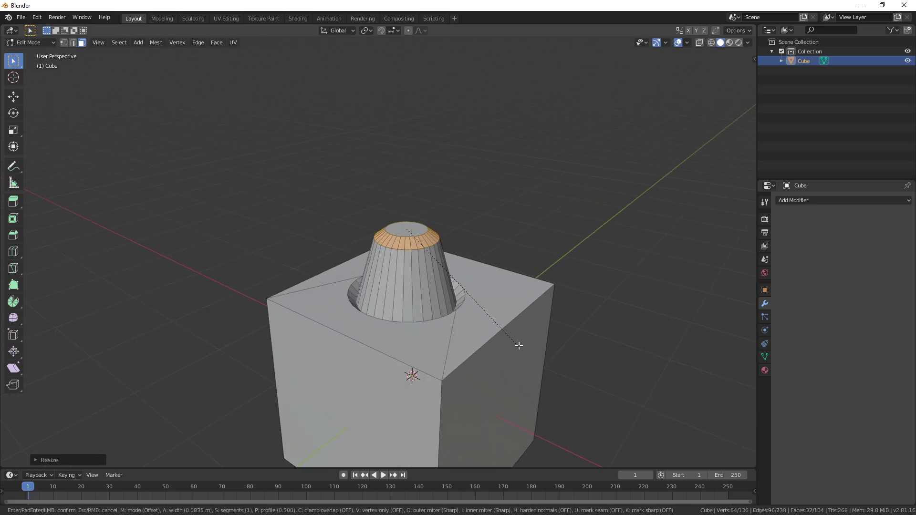
{"action": "key", "text": "Tab"}
{"action": "left_click", "coordinate": [619, 286]}
{"action": "scroll", "coordinate": [615, 288], "scroll_direction": "down", "scroll_amount": 3}
{"action": "middle_click_drag", "start_coordinate": [610, 291], "coordinate": [496, 282]}
{"action": "middle_click_drag", "start_coordinate": [482, 381], "coordinate": [499, 294], "text": "shift"}
{"action": "scroll", "coordinate": [499, 295], "scroll_direction": "up", "scroll_amount": 3}
{"action": "scroll", "coordinate": [498, 295], "scroll_direction": "down", "scroll_amount": 2}
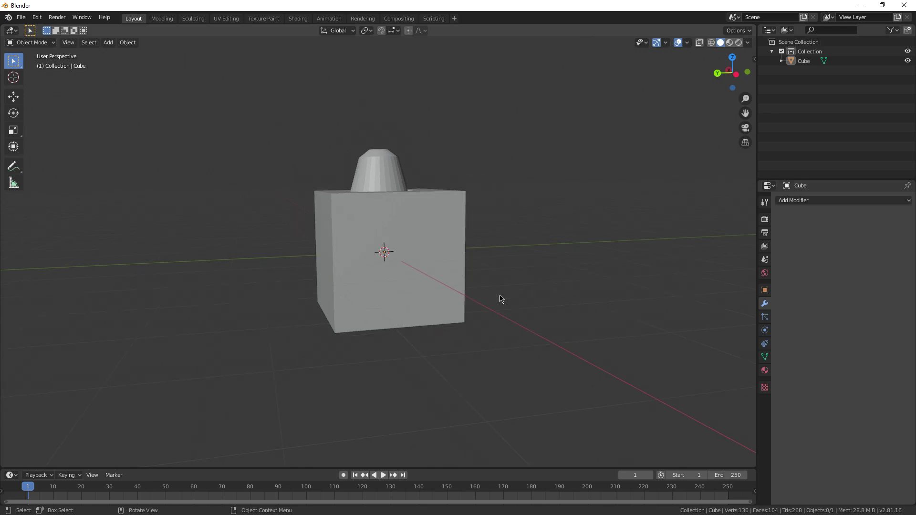
{"action": "middle_click_drag", "start_coordinate": [510, 277], "coordinate": [540, 270]}
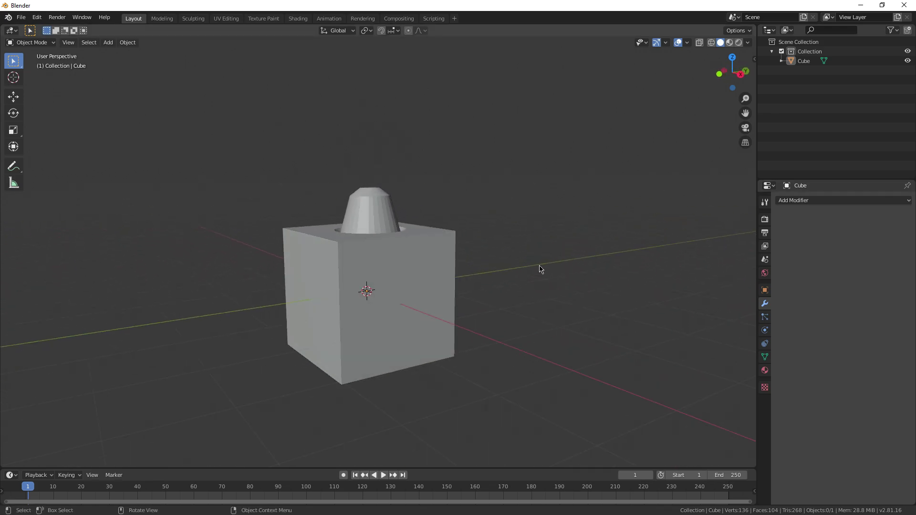
Delete the cube with the tapered peg and add a plane
{"action": "left_click", "coordinate": [422, 302]}
{"action": "key", "text": "Delete"}
{"action": "key", "text": "shift+a"}
{"action": "left_click", "coordinate": [381, 192]}
Rotate the plane 90 degrees so it stands upright and scale it up several times larger
{"action": "middle_click_drag", "start_coordinate": [497, 276], "coordinate": [456, 290]}
{"action": "type", "text": "r"}
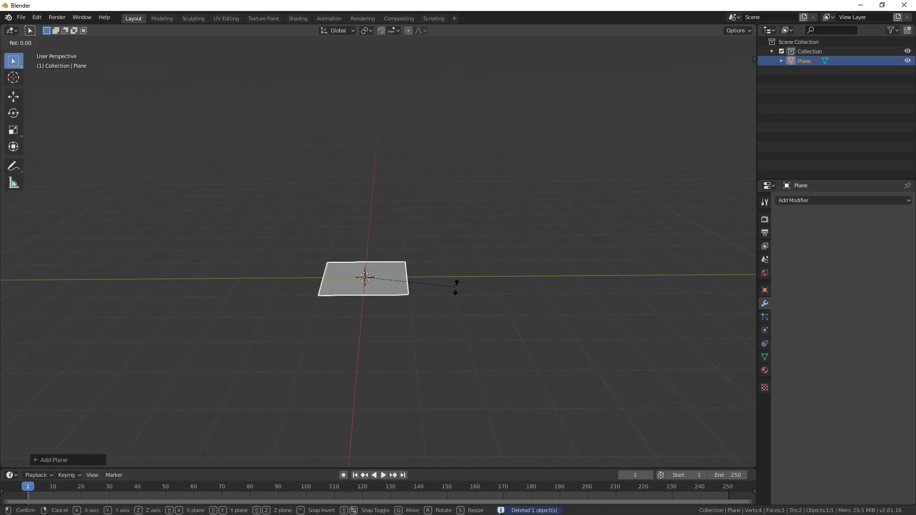
{"action": "type", "text": "90"}
{"action": "key", "text": "Return"}
{"action": "key", "text": "s"}
{"action": "left_click", "coordinate": [666, 220]}
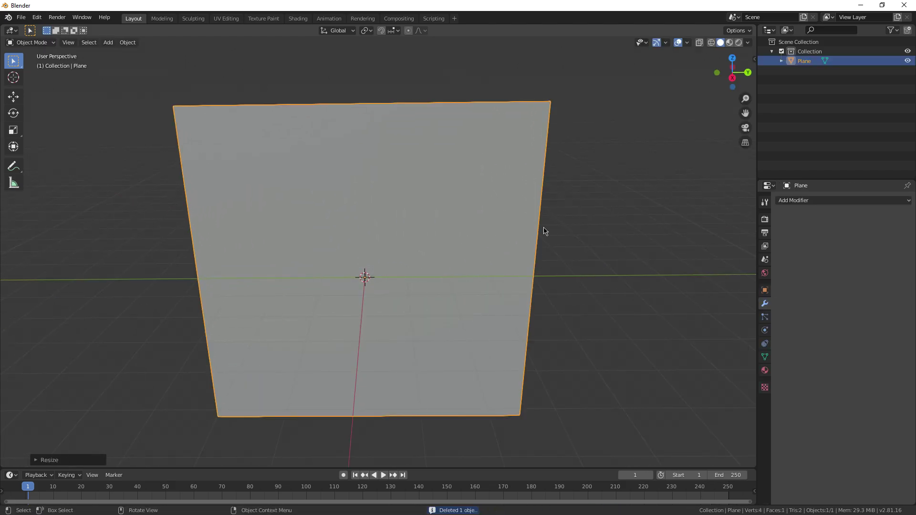
Switch the viewport to solid shading and view the irregular shape and the plane in the right orthographic view
{"action": "key", "text": "KP_1"}
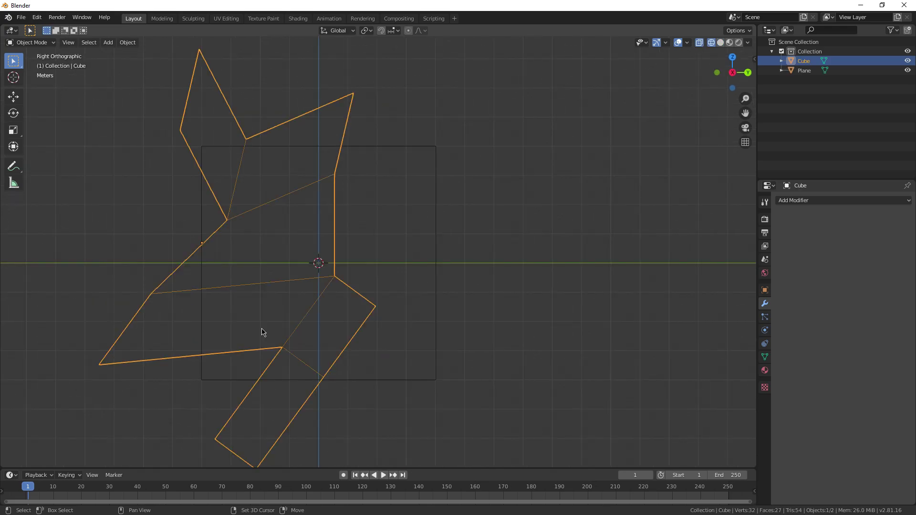
{"action": "middle_click_drag", "start_coordinate": [262, 331], "coordinate": [670, 54]}
{"action": "left_click", "coordinate": [721, 44]}
{"action": "mouse_move", "coordinate": [639, 226]}
{"action": "middle_mouse_down"}
{"action": "mouse_move", "coordinate": [603, 233]}
{"action": "mouse_move", "coordinate": [546, 220]}
{"action": "mouse_move", "coordinate": [456, 266]}
{"action": "middle_mouse_up"}
{"action": "key", "text": "KP_1"}
{"action": "key", "text": "KP_3"}
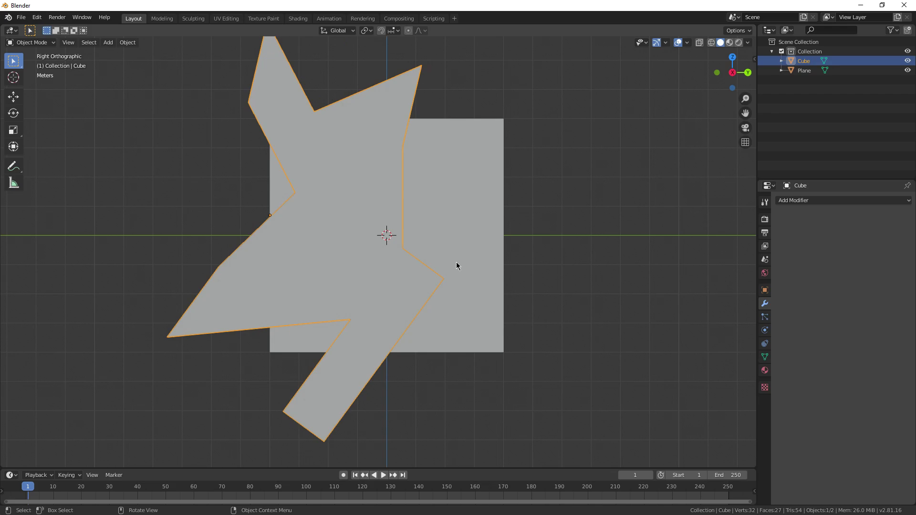
{"action": "scroll", "coordinate": [251, 233], "scroll_direction": "down", "scroll_amount": 3}
{"action": "scroll", "coordinate": [265, 237], "scroll_direction": "up", "scroll_amount": 3}
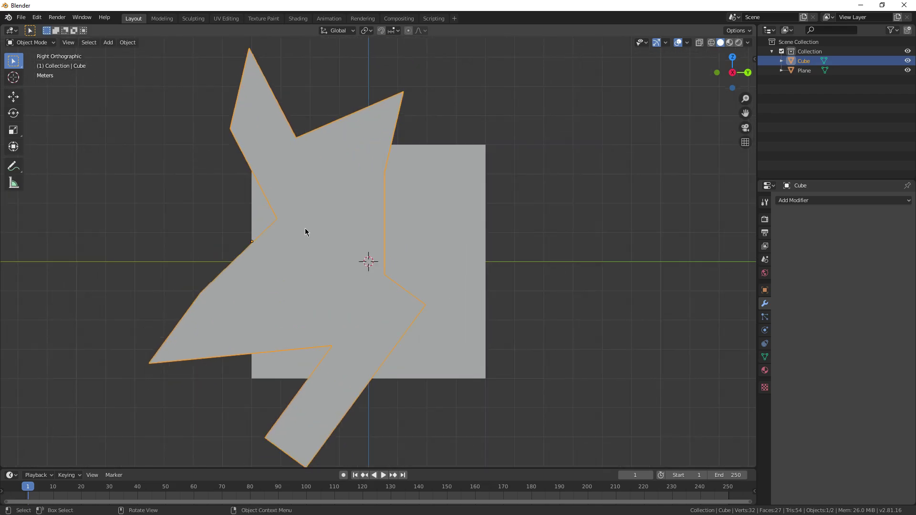
Set the irregular shape's origin to the 3D cursor
{"action": "middle_click_drag", "start_coordinate": [332, 246], "coordinate": [355, 245], "text": "shift"}
{"action": "right_click", "coordinate": [410, 242]}
{"action": "mouse_move", "coordinate": [411, 242]}
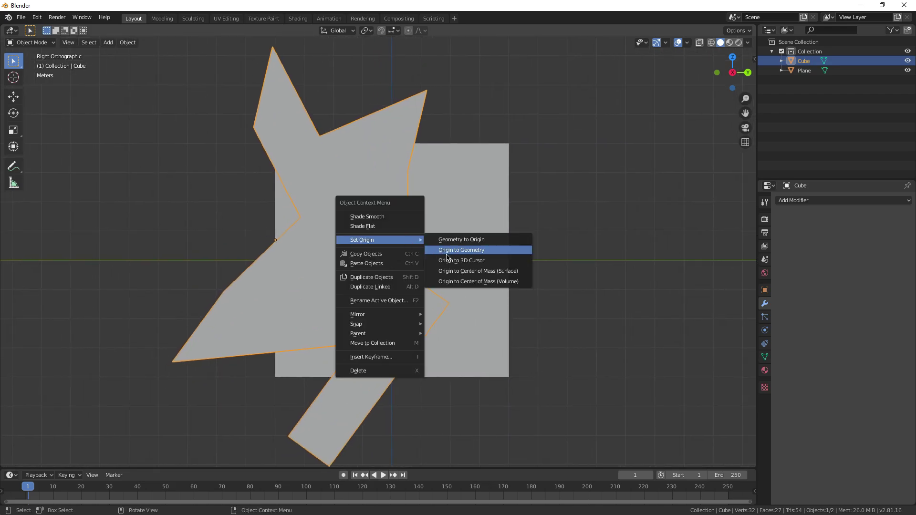
{"action": "left_click", "coordinate": [466, 262]}
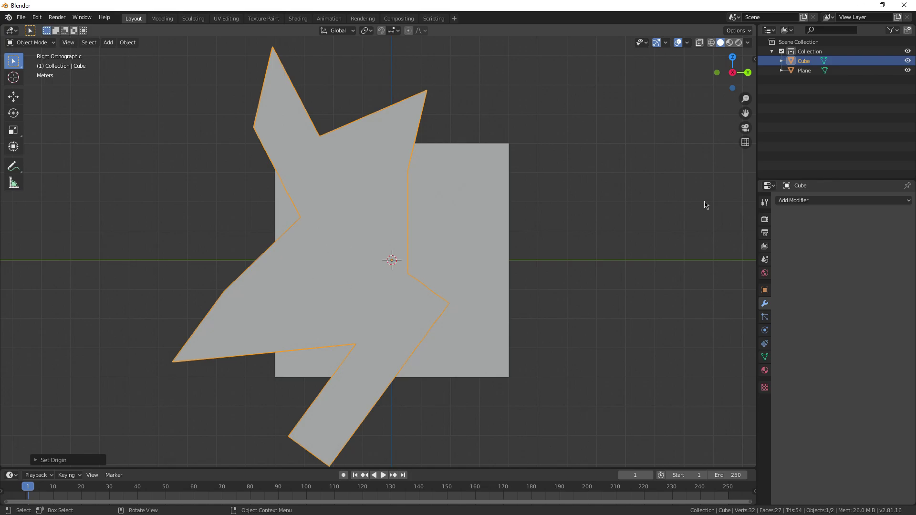
Add a Mirror modifier to the irregular shape, mirror it on the Y axis only, and apply it
{"action": "left_click", "coordinate": [797, 201]}
{"action": "left_click", "coordinate": [738, 295]}
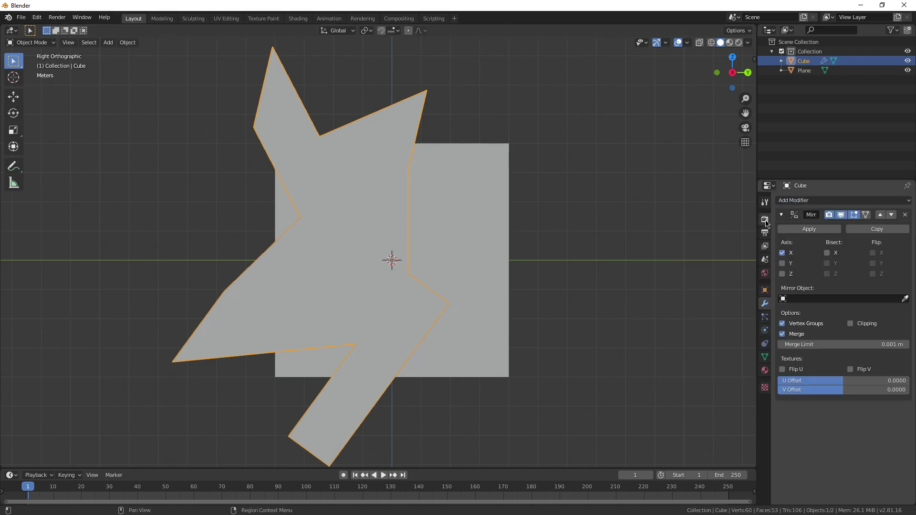
{"action": "left_click", "coordinate": [782, 253]}
{"action": "left_click", "coordinate": [782, 263]}
{"action": "scroll", "coordinate": [410, 181], "scroll_direction": "down", "scroll_amount": 2}
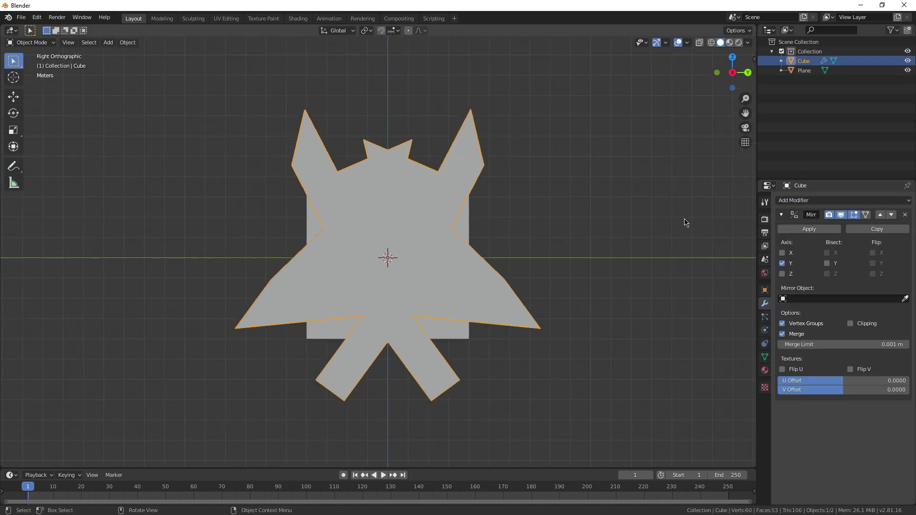
{"action": "left_click", "coordinate": [807, 229]}
{"action": "left_click", "coordinate": [808, 229]}
Cut the mirrored shape out of the plane with a Boolean Difference modifier, apply it and delete the mirrored shape
{"action": "scroll", "coordinate": [538, 333], "scroll_direction": "up", "scroll_amount": 2}
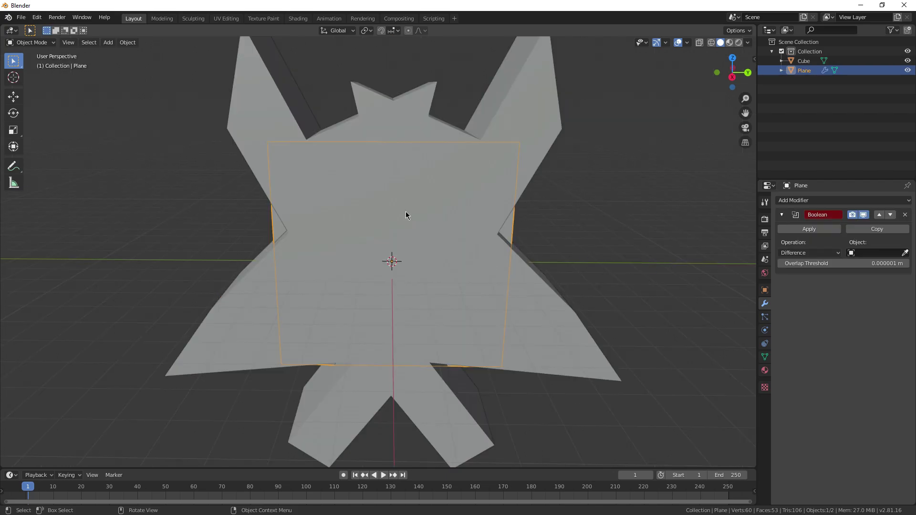
{"action": "left_click", "coordinate": [562, 329]}
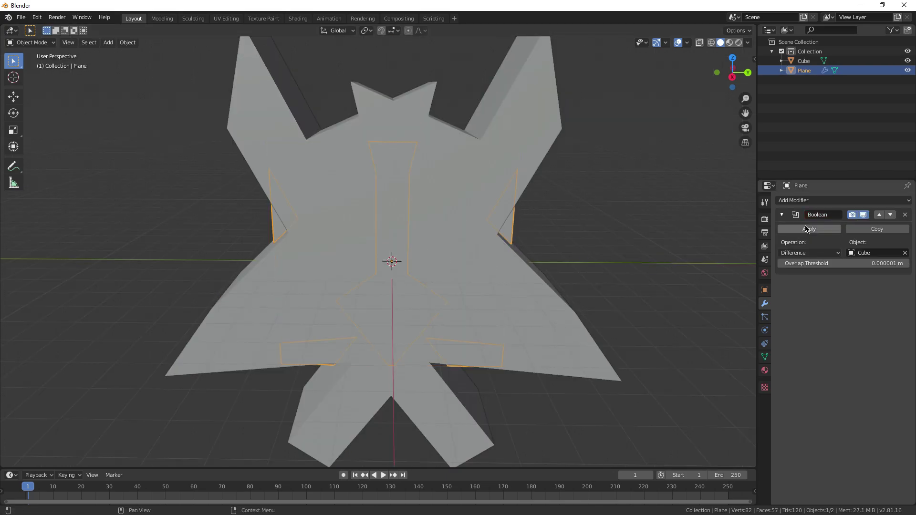
{"action": "left_click", "coordinate": [808, 229]}
{"action": "left_click", "coordinate": [491, 288]}
{"action": "key", "text": "Delete"}
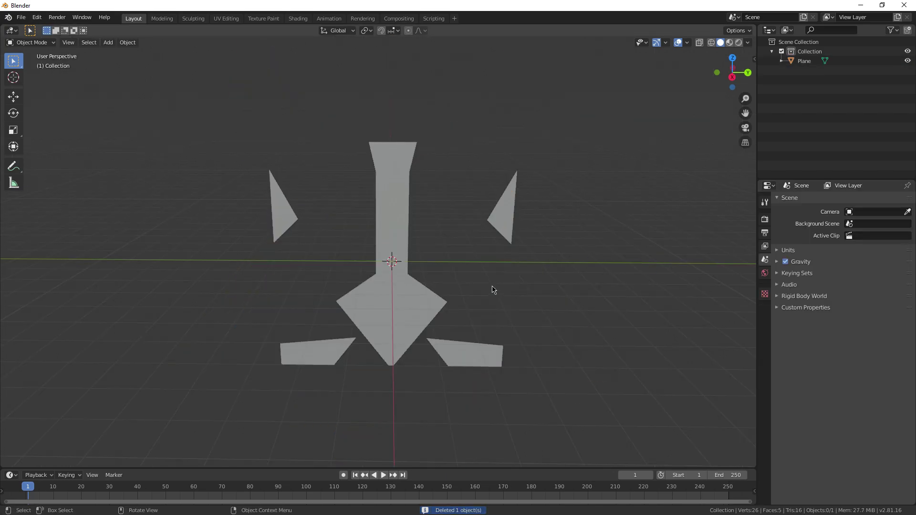
Replace the remaining plane pieces with a new cube at the scene's centre
{"action": "middle_click_drag", "start_coordinate": [492, 289], "coordinate": [470, 267]}
{"action": "scroll", "coordinate": [415, 184], "scroll_direction": "down", "scroll_amount": 2}
{"action": "middle_click_drag", "start_coordinate": [415, 184], "coordinate": [468, 298]}
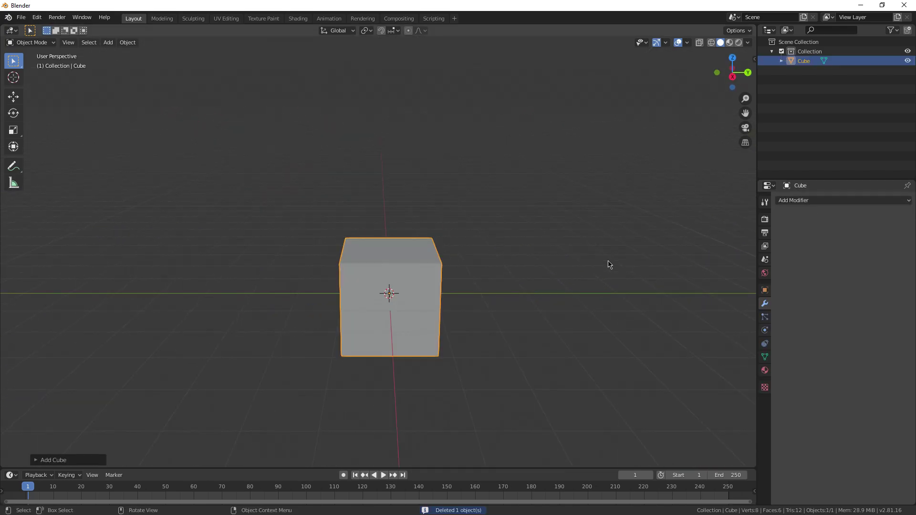
{"action": "scroll", "coordinate": [608, 264], "scroll_direction": "up", "scroll_amount": 1}
{"action": "left_click", "coordinate": [833, 201]}
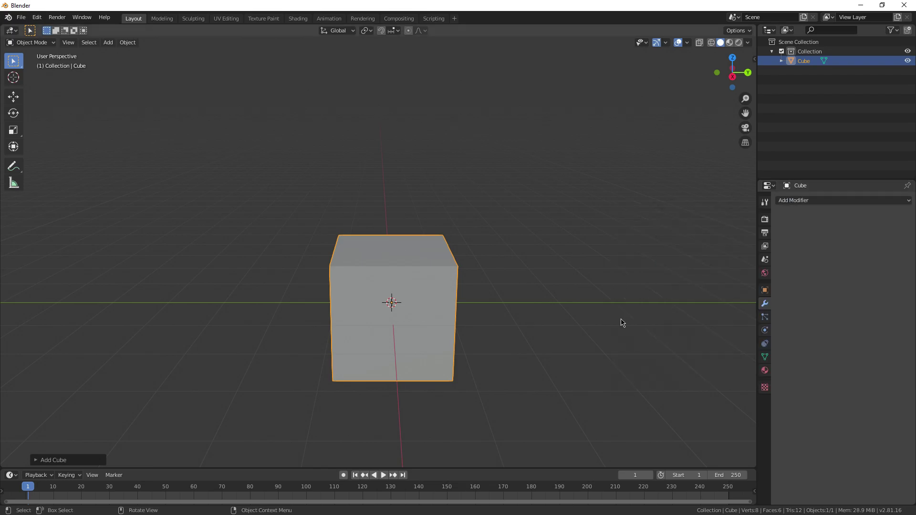
{"action": "scroll", "coordinate": [503, 348], "scroll_direction": "up", "scroll_amount": 3}
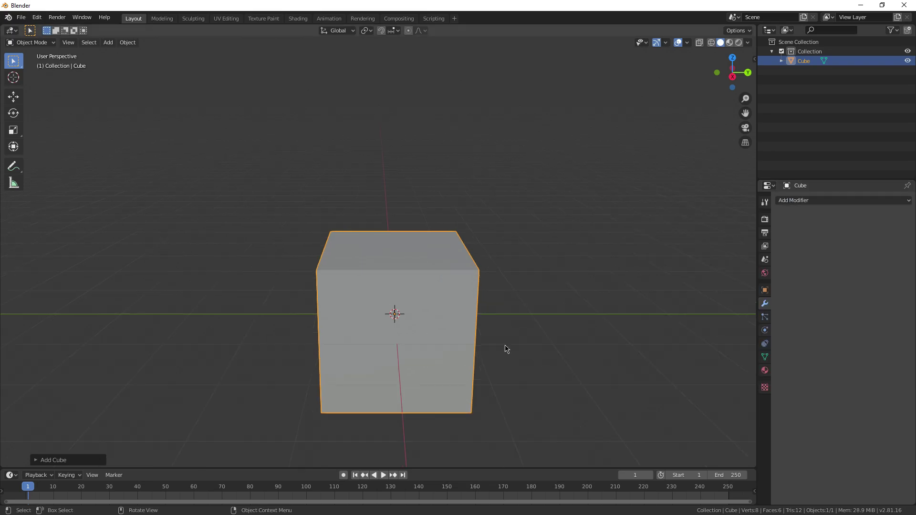
Subdivide all faces of the cube once in Edit Mode, using face selection
{"action": "left_click", "coordinate": [25, 44]}
{"action": "left_click", "coordinate": [40, 63]}
{"action": "scroll", "coordinate": [141, 148], "scroll_direction": "down", "scroll_amount": 1}
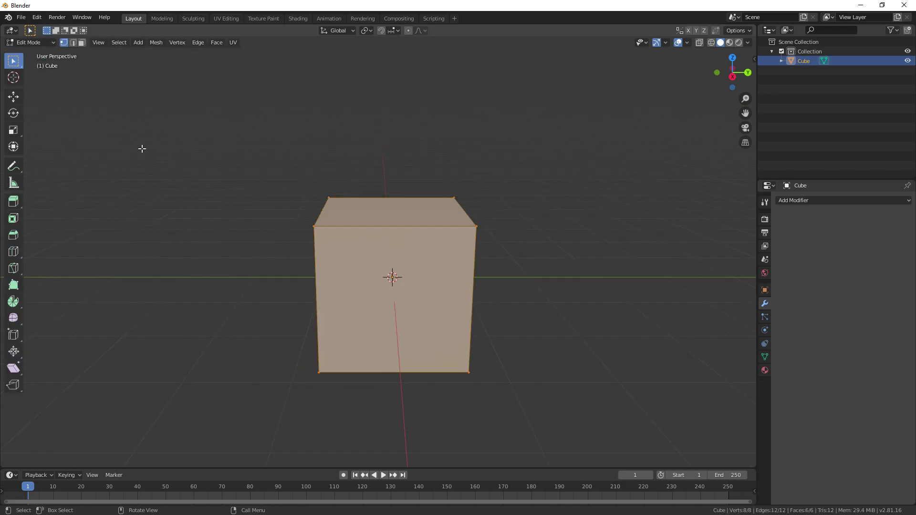
{"action": "left_click", "coordinate": [81, 43]}
{"action": "middle_click_drag", "start_coordinate": [492, 266], "coordinate": [382, 245]}
{"action": "right_click", "coordinate": [383, 248]}
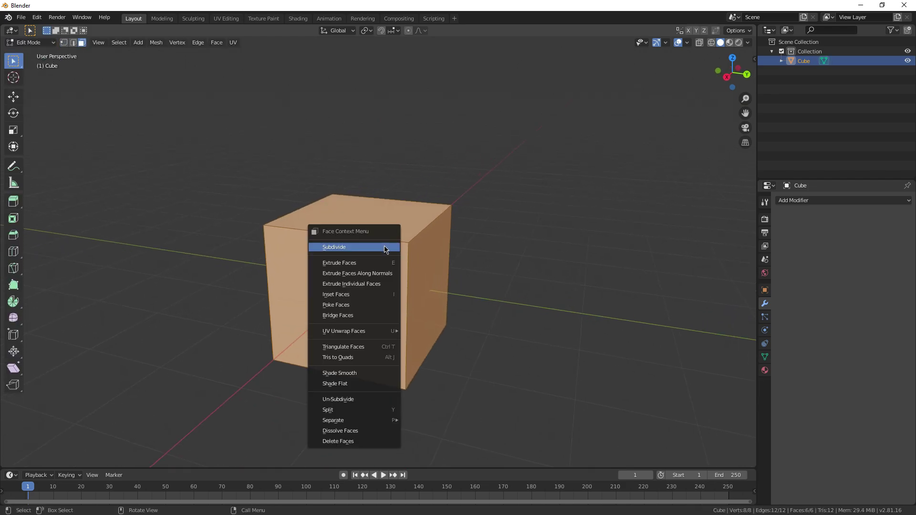
{"action": "left_click", "coordinate": [356, 247]}
{"action": "middle_click_drag", "start_coordinate": [315, 302], "coordinate": [383, 311]}
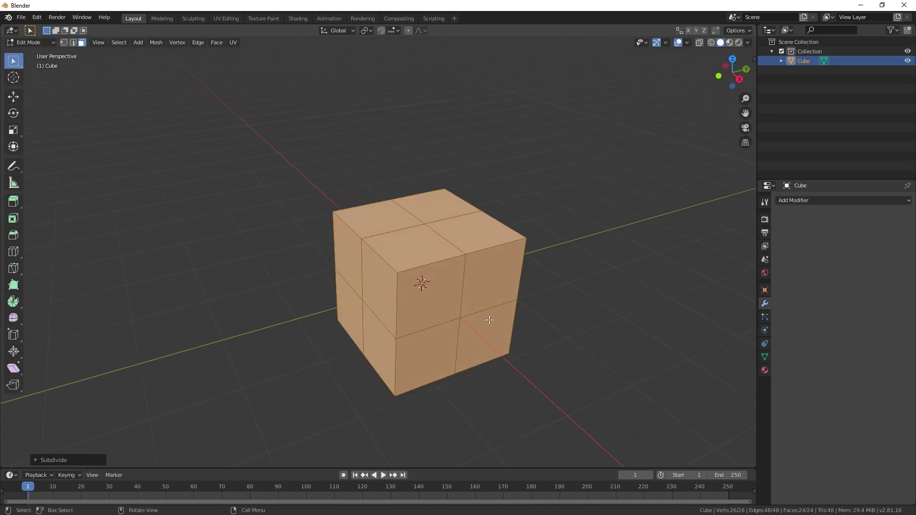
{"action": "middle_click_drag", "start_coordinate": [489, 320], "coordinate": [413, 323]}
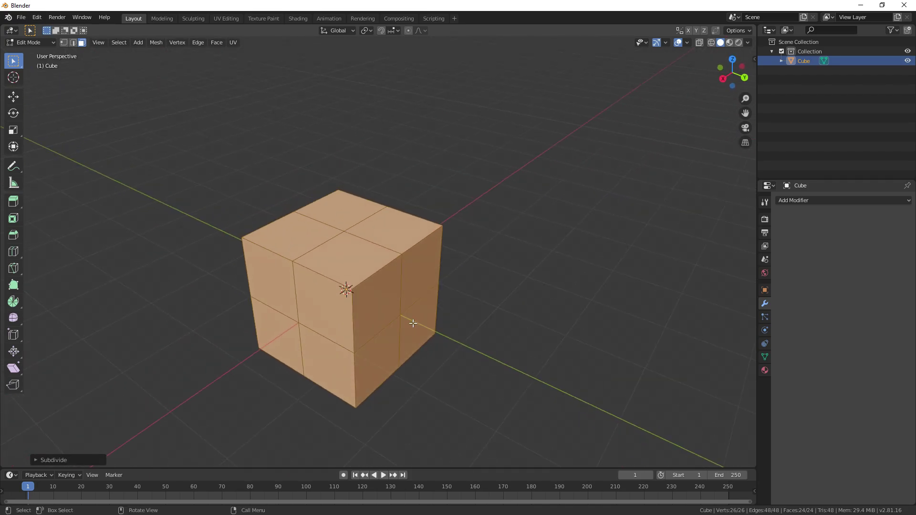
{"action": "middle_click_drag", "start_coordinate": [559, 290], "coordinate": [371, 296]}
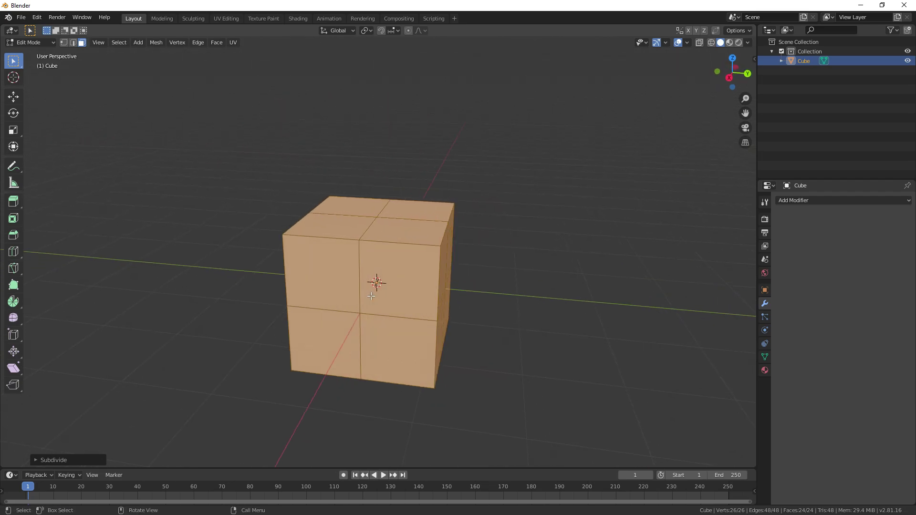
Subdivide all of the cube's faces three more times and return to Object Mode
{"action": "middle_click_drag", "start_coordinate": [424, 210], "coordinate": [412, 256]}
{"action": "right_click", "coordinate": [412, 256]}
{"action": "left_click", "coordinate": [401, 258]}
{"action": "right_click", "coordinate": [401, 258]}
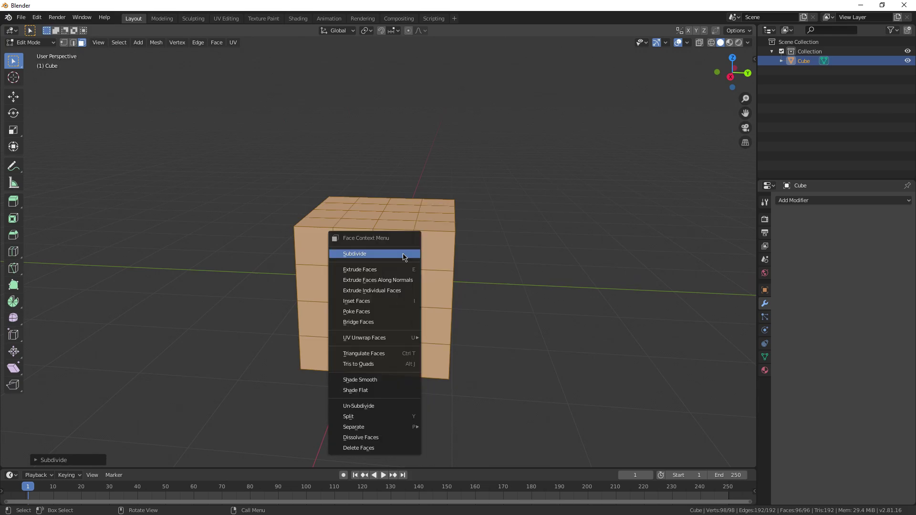
{"action": "left_click", "coordinate": [402, 258]}
{"action": "right_click", "coordinate": [412, 275]}
{"action": "left_click", "coordinate": [412, 275]}
{"action": "scroll", "coordinate": [412, 285], "scroll_direction": "up", "scroll_amount": 3}
{"action": "mouse_move", "coordinate": [412, 285]}
{"action": "middle_mouse_down"}
{"action": "mouse_move", "coordinate": [470, 262]}
{"action": "mouse_move", "coordinate": [385, 300]}
{"action": "mouse_move", "coordinate": [409, 273]}
{"action": "middle_mouse_up"}
{"action": "key", "text": "Tab"}
{"action": "scroll", "coordinate": [534, 250], "scroll_direction": "down", "scroll_amount": 2}
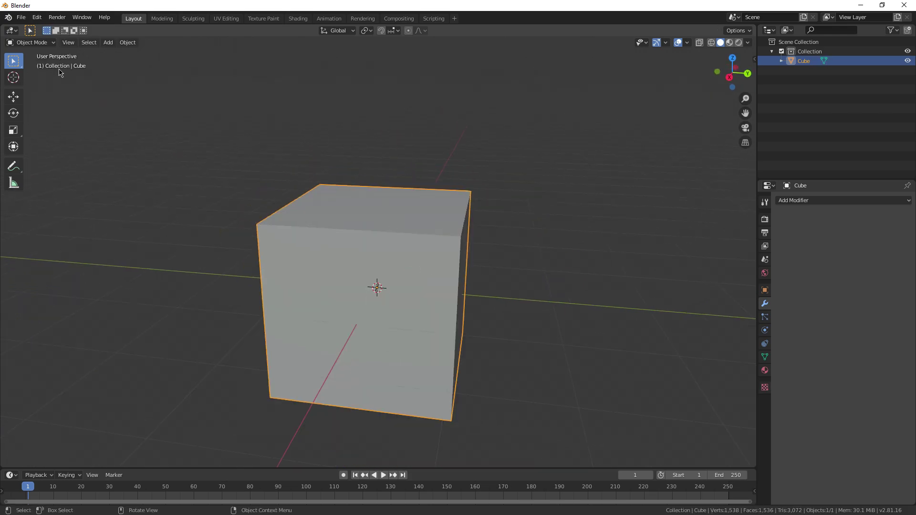
Add a Build modifier to the subdivided cube and enlarge the timeline area
{"action": "left_click", "coordinate": [805, 201]}
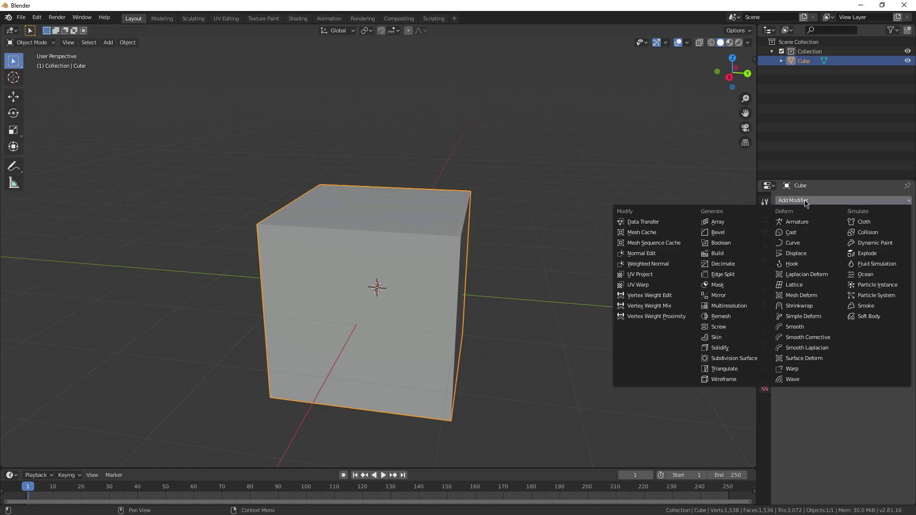
{"action": "left_click", "coordinate": [742, 256]}
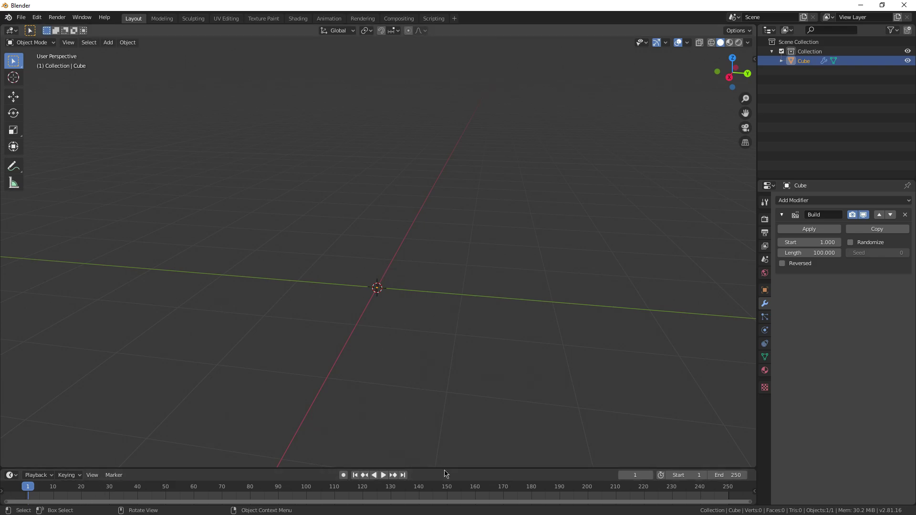
{"action": "left_click_drag", "start_coordinate": [435, 469], "coordinate": [441, 439]}
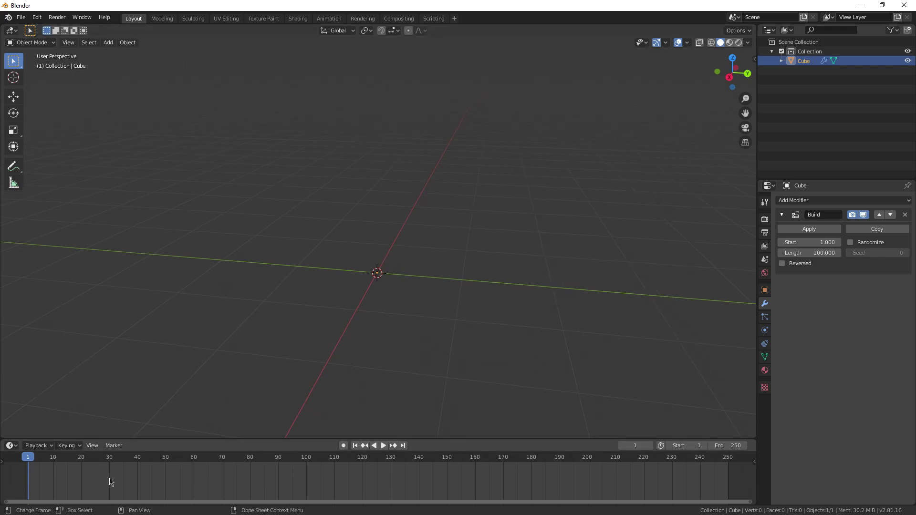
Scrub and play the animation to examine how the Build modifier assembles the cube, ending at frame 6
{"action": "left_click_drag", "start_coordinate": [31, 459], "coordinate": [333, 470]}
{"action": "left_click_drag", "start_coordinate": [425, 471], "coordinate": [24, 476]}
{"action": "key", "text": "space"}
{"action": "middle_click_drag", "start_coordinate": [241, 364], "coordinate": [276, 356]}
{"action": "left_click_drag", "start_coordinate": [344, 481], "coordinate": [43, 484]}
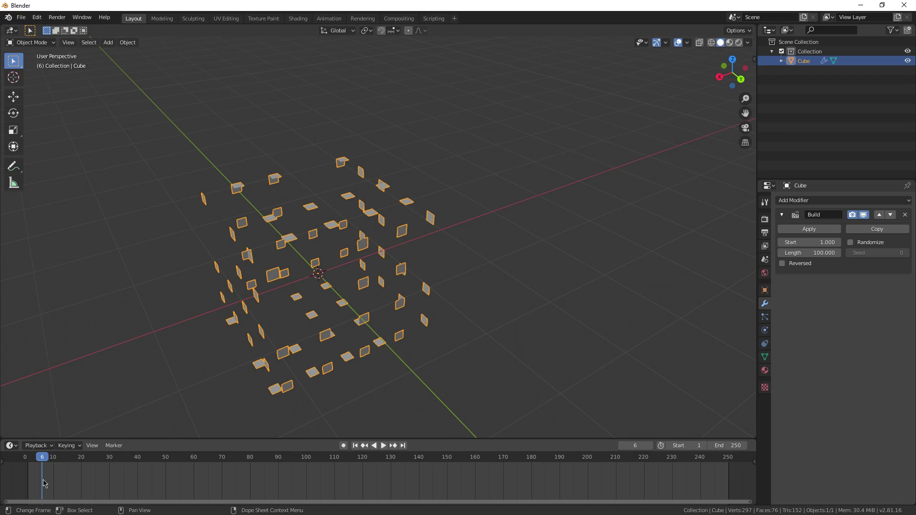
{"action": "middle_click_drag", "start_coordinate": [224, 333], "coordinate": [291, 310]}
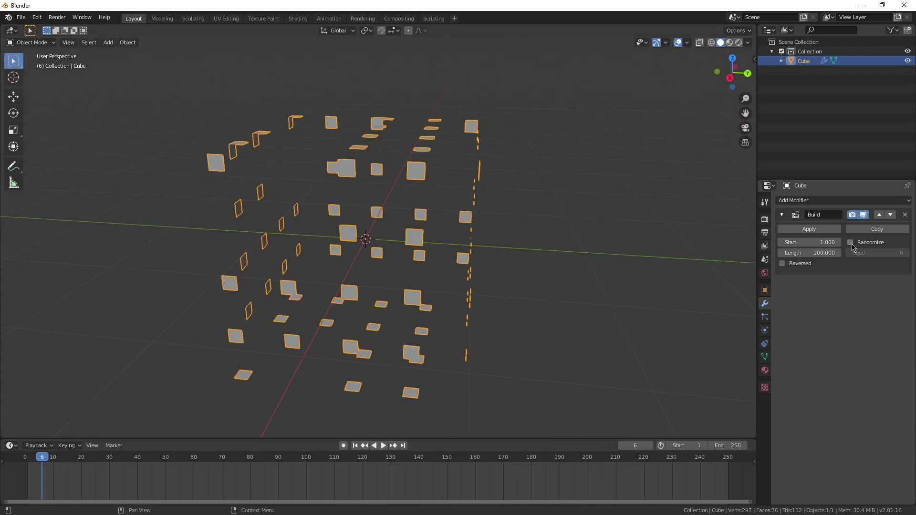
Enable Randomize on the Build modifier, preview the animation, and stop at frame 61
{"action": "left_click", "coordinate": [850, 243]}
{"action": "key", "text": "space"}
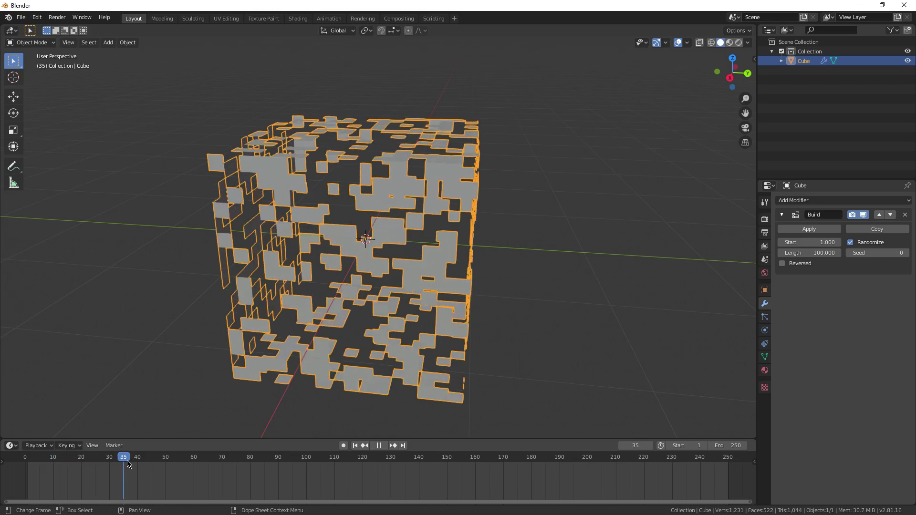
{"action": "key", "text": "space"}
{"action": "left_click_drag", "start_coordinate": [177, 465], "coordinate": [196, 465]}
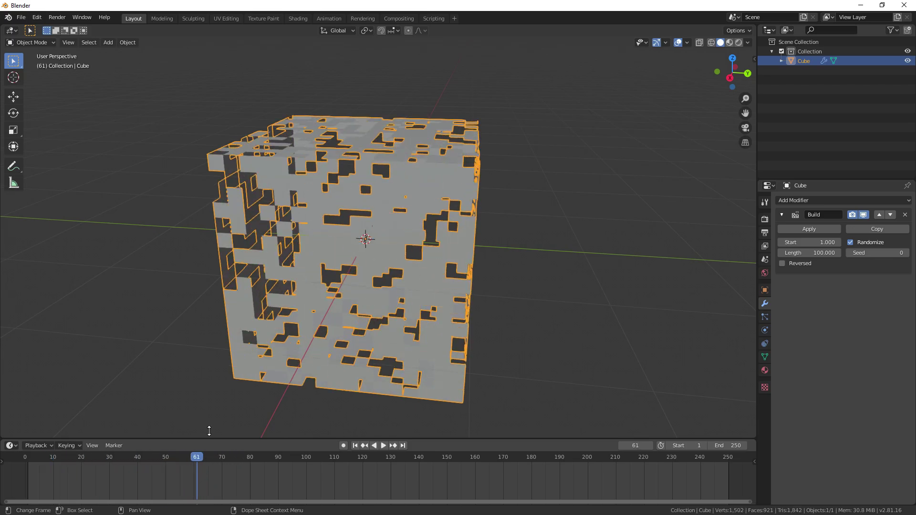
Apply the Build modifier to the partially built cube and shrink the timeline area
{"action": "middle_click_drag", "start_coordinate": [358, 267], "coordinate": [601, 296]}
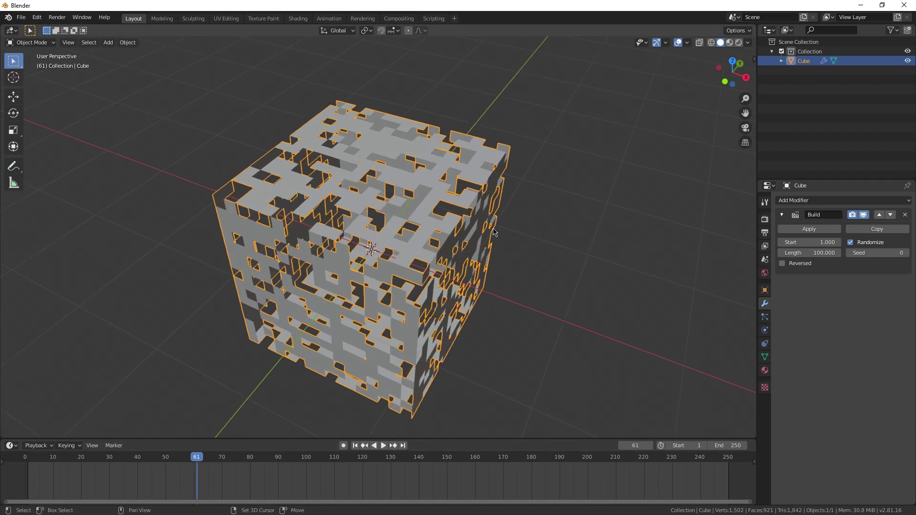
{"action": "left_click", "coordinate": [809, 229]}
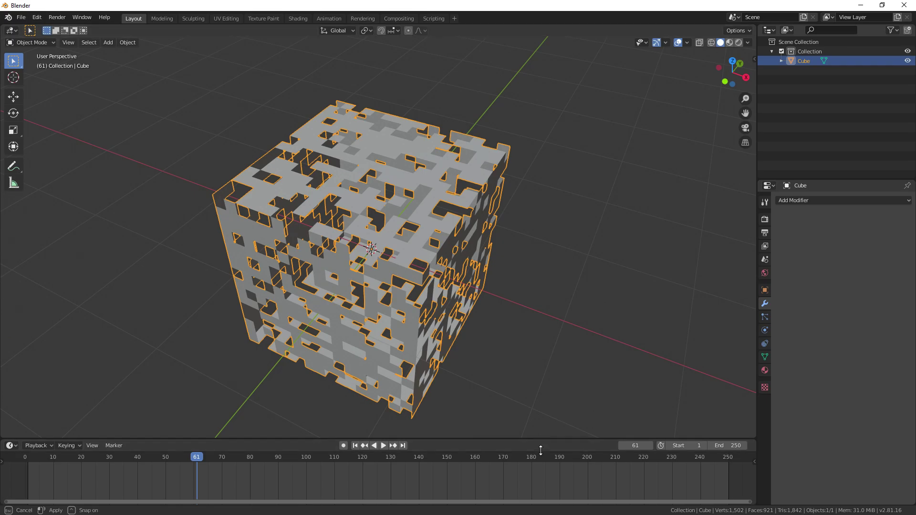
{"action": "left_click_drag", "start_coordinate": [540, 438], "coordinate": [540, 492]}
Examine the fragmented cube from several sides, keeping it in place
{"action": "key", "text": "g"}
{"action": "middle_click_drag", "start_coordinate": [424, 313], "coordinate": [465, 286]}
{"action": "right_click", "coordinate": [358, 277]}
{"action": "left_click", "coordinate": [599, 273]}
{"action": "middle_click_drag", "start_coordinate": [599, 277], "coordinate": [456, 365]}
{"action": "scroll", "coordinate": [456, 365], "scroll_direction": "up", "scroll_amount": 2}
{"action": "middle_click_drag", "start_coordinate": [450, 319], "coordinate": [682, 280]}
{"action": "left_click", "coordinate": [360, 300]}
Add a Subdivision Surface modifier with viewport level 2 to the fragmented cube and apply it
{"action": "left_click", "coordinate": [841, 200]}
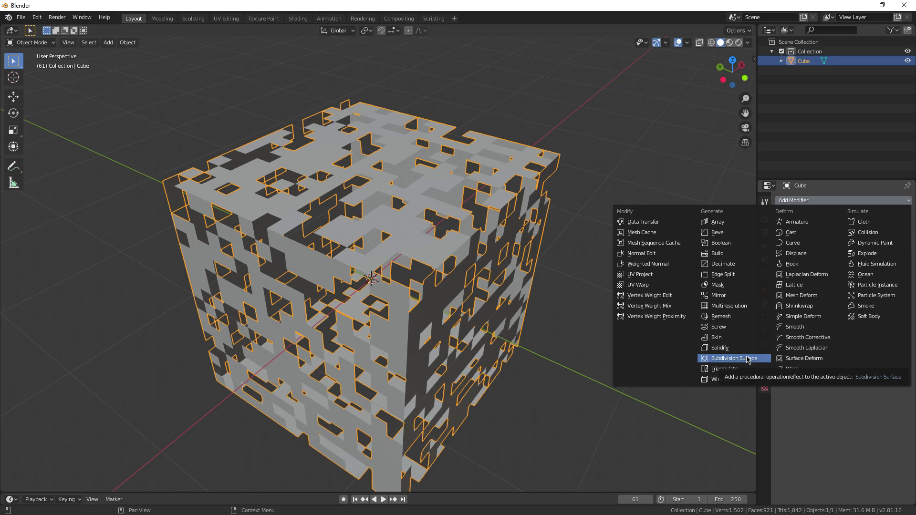
{"action": "left_click", "coordinate": [746, 358]}
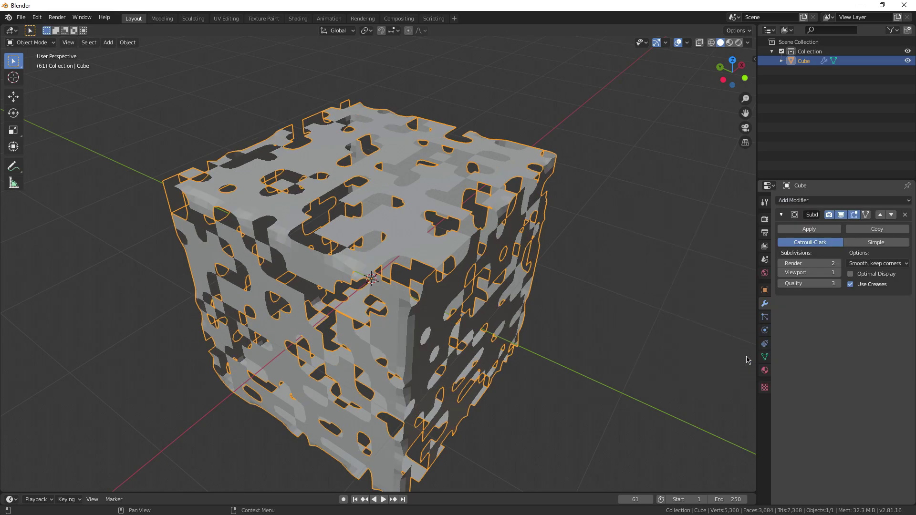
{"action": "middle_click_drag", "start_coordinate": [549, 270], "coordinate": [692, 258]}
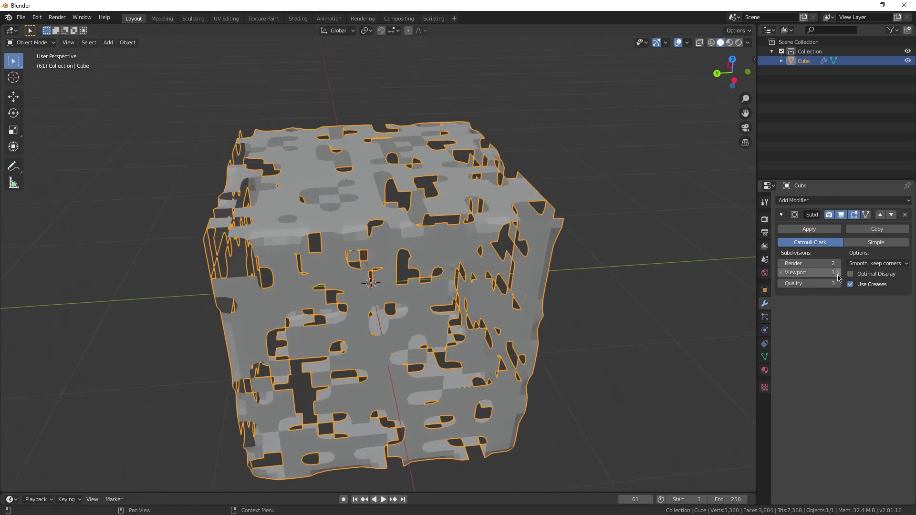
{"action": "middle_click_drag", "start_coordinate": [602, 270], "coordinate": [539, 261]}
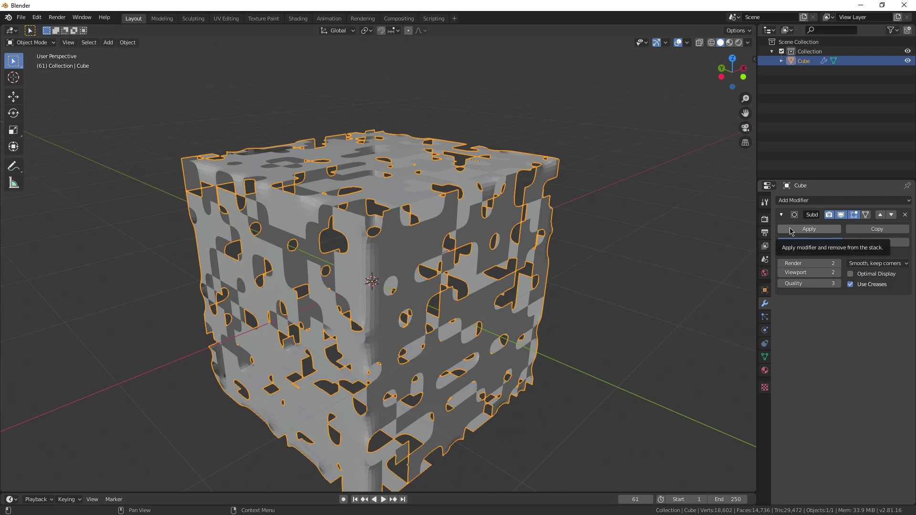
{"action": "left_click", "coordinate": [790, 230]}
Shade the perforated cube smooth and enable Auto Smooth for its normals
{"action": "scroll", "coordinate": [431, 220], "scroll_direction": "down", "scroll_amount": 2}
{"action": "right_click", "coordinate": [430, 220]}
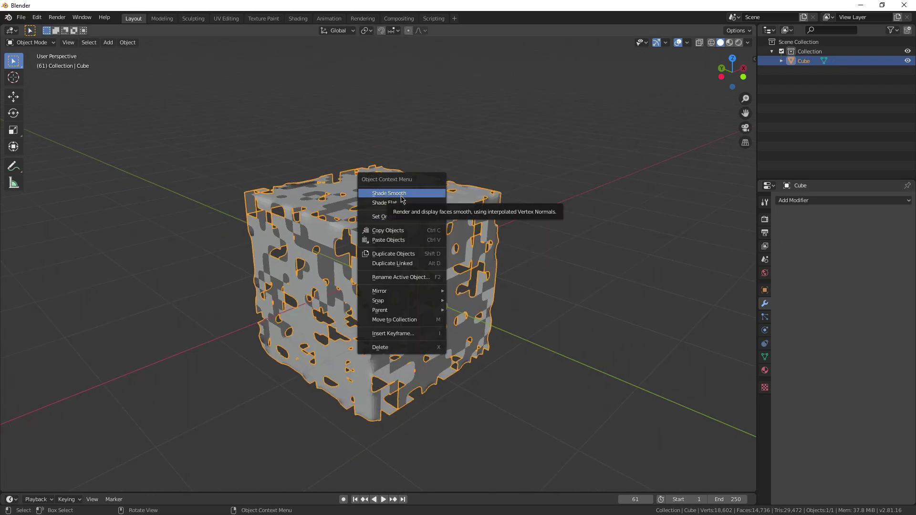
{"action": "scroll", "coordinate": [401, 199], "scroll_direction": "up", "scroll_amount": 2}
{"action": "middle_click_drag", "start_coordinate": [401, 200], "coordinate": [357, 209]}
{"action": "left_click", "coordinate": [764, 358]}
{"action": "left_click", "coordinate": [791, 364]}
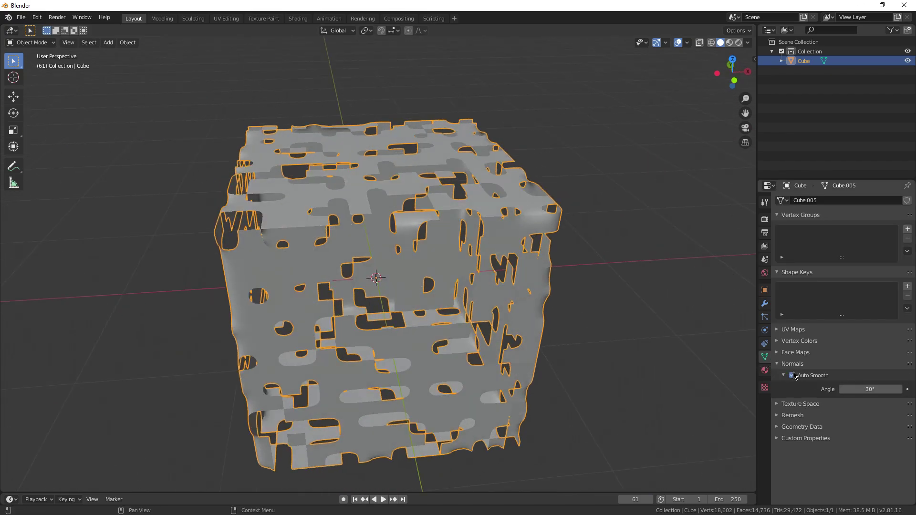
Deselect the perforated cube and inspect its smoothed surface and holes from all sides, near and far
{"action": "left_click", "coordinate": [568, 311]}
{"action": "middle_click_drag", "start_coordinate": [568, 311], "coordinate": [426, 338]}
{"action": "scroll", "coordinate": [457, 281], "scroll_direction": "down", "scroll_amount": 3}
{"action": "scroll", "coordinate": [323, 310], "scroll_direction": "up", "scroll_amount": 4}
{"action": "middle_click_drag", "start_coordinate": [323, 311], "coordinate": [465, 305]}
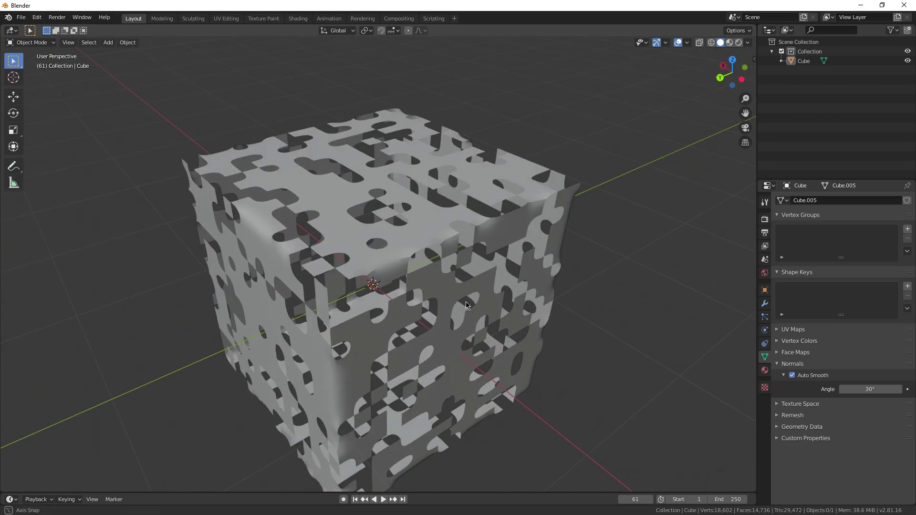
{"action": "scroll", "coordinate": [422, 271], "scroll_direction": "down", "scroll_amount": 4}
{"action": "middle_click_drag", "start_coordinate": [422, 271], "coordinate": [374, 272]}
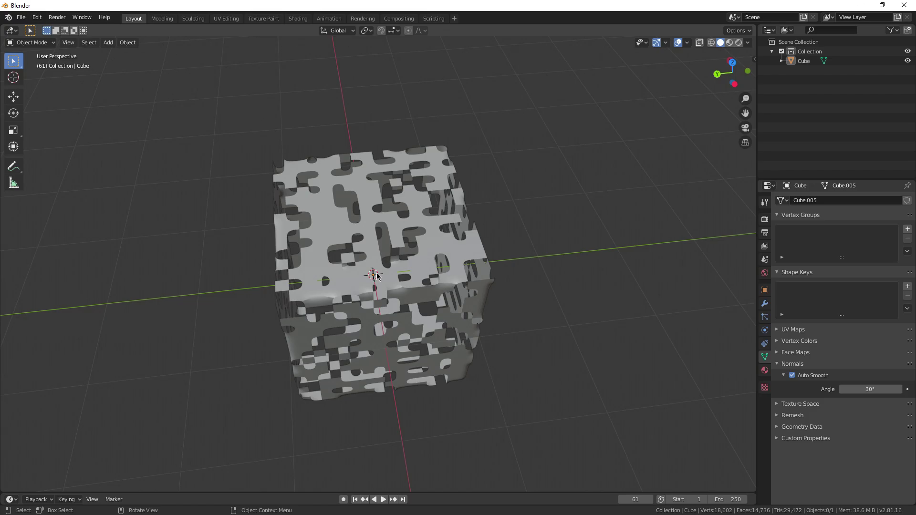
{"action": "scroll", "coordinate": [362, 273], "scroll_direction": "up", "scroll_amount": 6}
{"action": "middle_click_drag", "start_coordinate": [244, 213], "coordinate": [377, 269]}
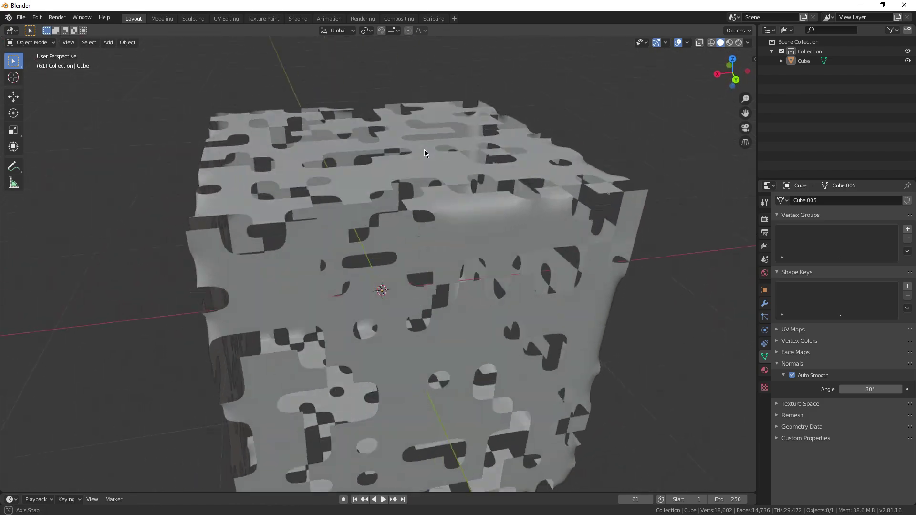
{"action": "scroll", "coordinate": [389, 276], "scroll_direction": "down", "scroll_amount": 6}
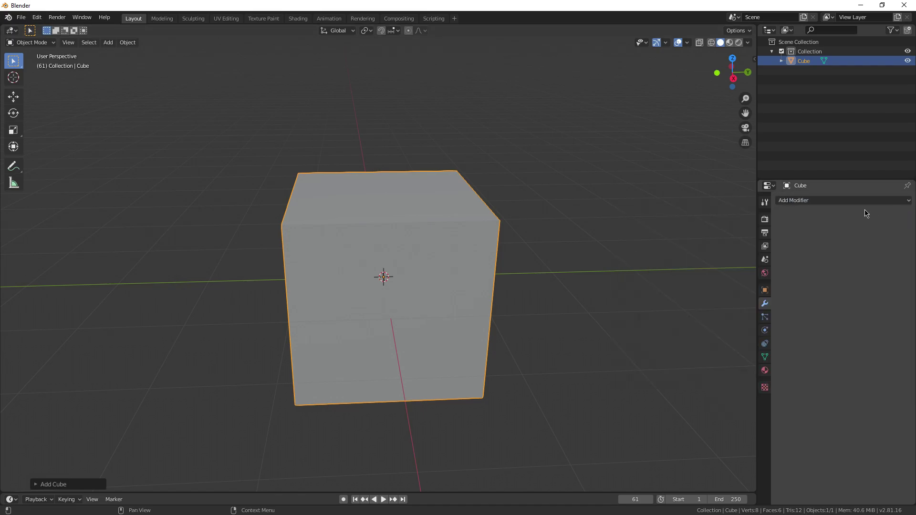
Add a Wireframe modifier to the new cube
{"action": "left_click", "coordinate": [844, 201]}
{"action": "left_click", "coordinate": [731, 380]}
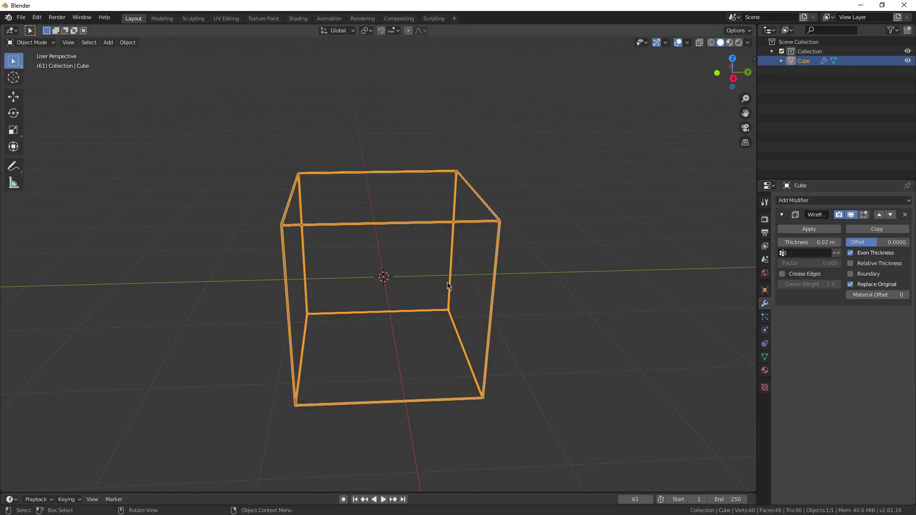
{"action": "scroll", "coordinate": [446, 280], "scroll_direction": "up", "scroll_amount": 4}
{"action": "middle_click_drag", "start_coordinate": [553, 285], "coordinate": [533, 290]}
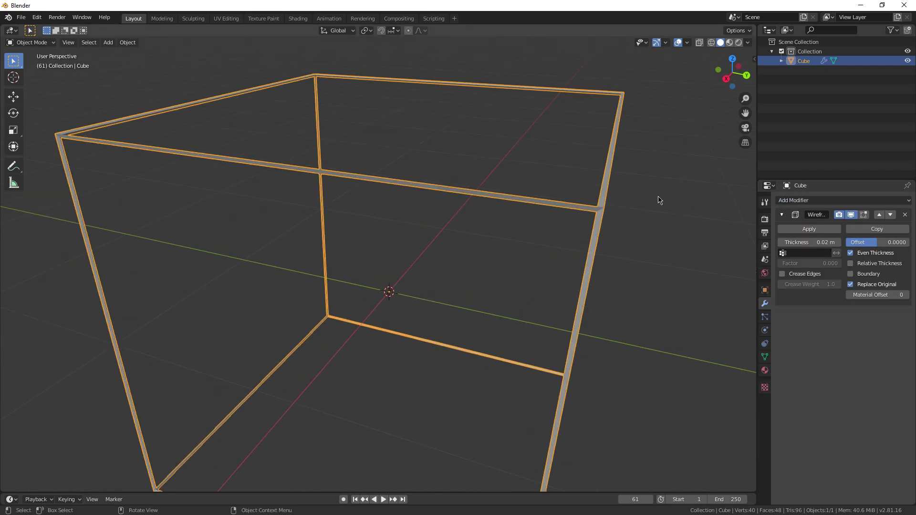
{"action": "scroll", "coordinate": [422, 234], "scroll_direction": "down", "scroll_amount": 4}
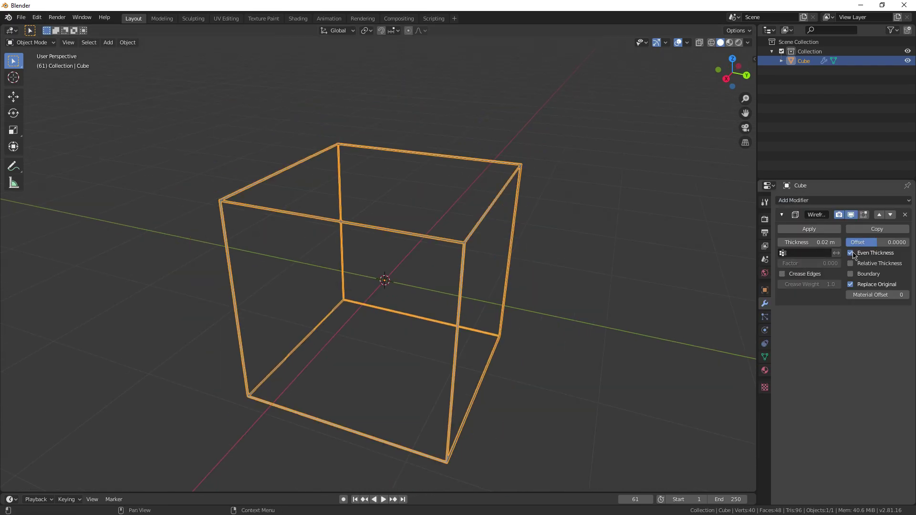
Set the Wireframe modifier's thickness to 0.281 m and apply it to the cube
{"action": "left_click_drag", "start_coordinate": [809, 242], "coordinate": [834, 242]}
{"action": "scroll", "coordinate": [420, 301], "scroll_direction": "down", "scroll_amount": 3}
{"action": "middle_click_drag", "start_coordinate": [419, 301], "coordinate": [352, 310]}
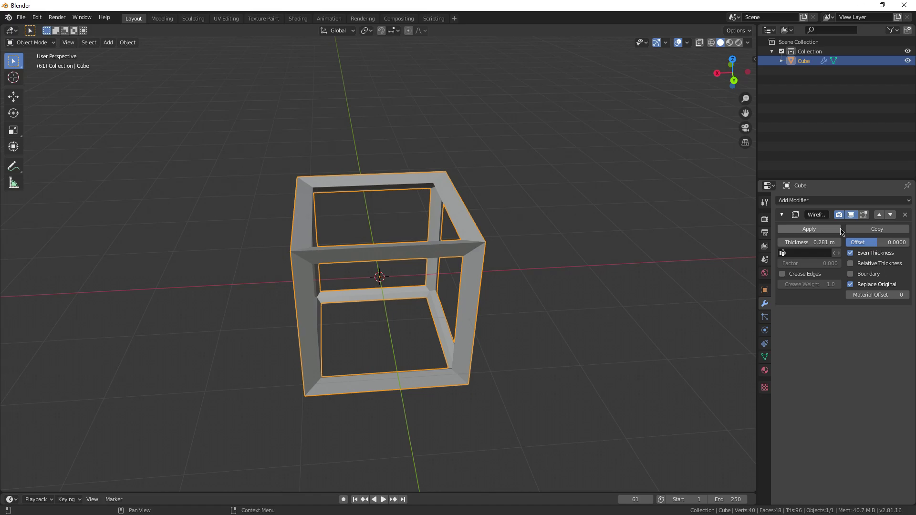
{"action": "left_click", "coordinate": [806, 228]}
Add an Array modifier with a count of 5 to the cube frame and apply it
{"action": "middle_click_drag", "start_coordinate": [706, 291], "coordinate": [809, 198]}
{"action": "left_click", "coordinate": [809, 200]}
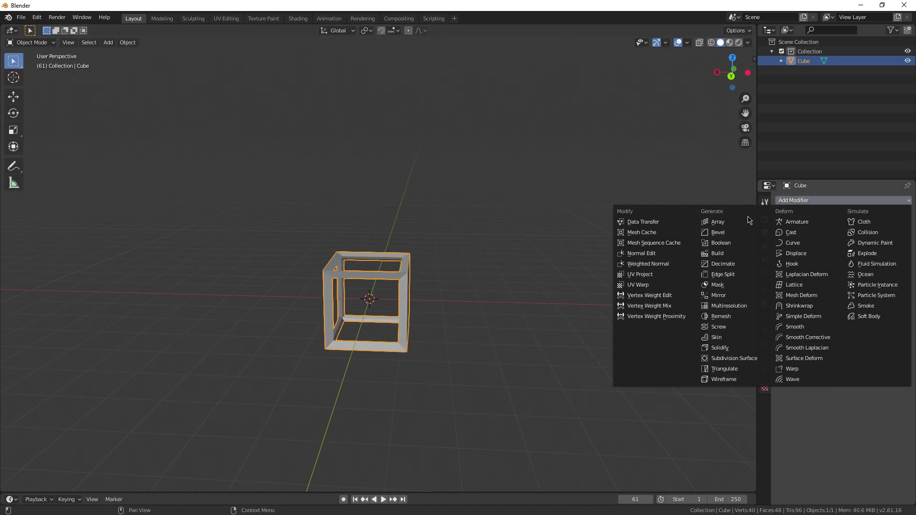
{"action": "left_click", "coordinate": [734, 223]}
{"action": "left_click", "coordinate": [905, 254]}
{"action": "left_click", "coordinate": [905, 254]}
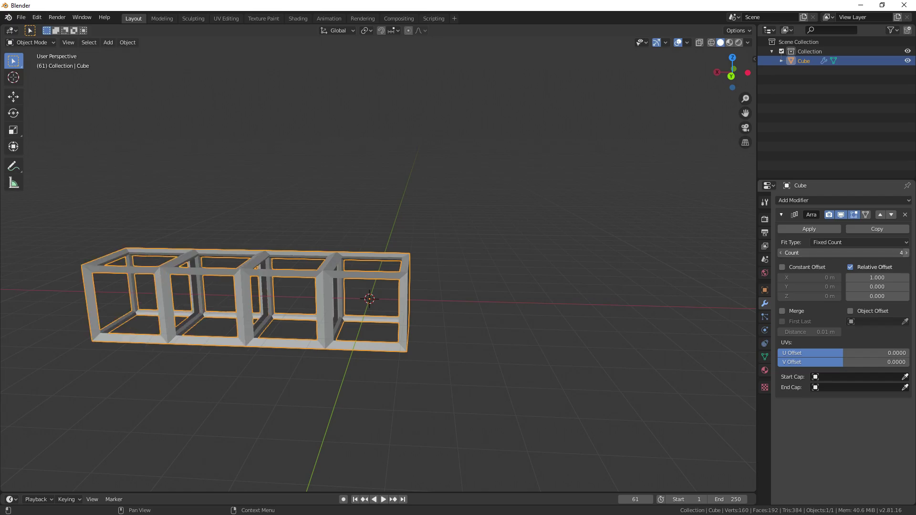
{"action": "left_click", "coordinate": [905, 254]}
{"action": "middle_click_drag", "start_coordinate": [369, 317], "coordinate": [450, 329], "text": "shift"}
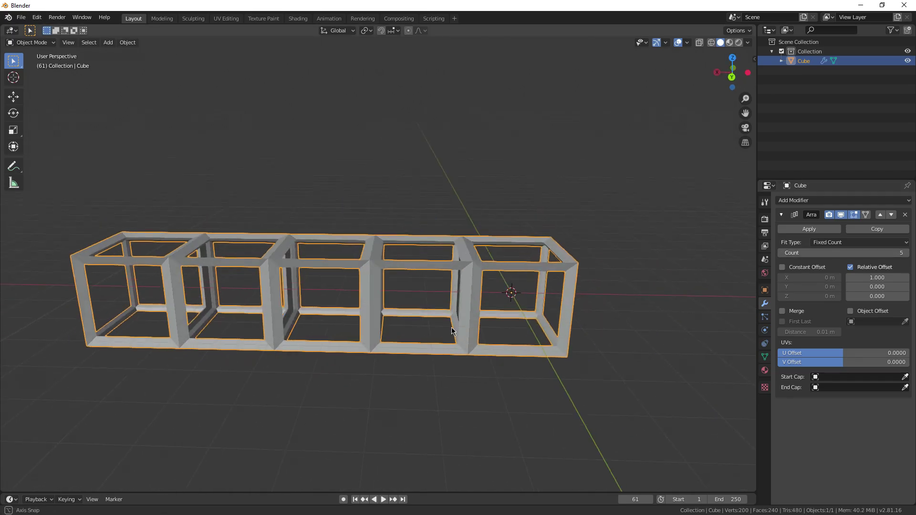
{"action": "left_click", "coordinate": [827, 227]}
Add a Subdivision Surface modifier with viewport level 2 to the row of frames and apply it
{"action": "left_click", "coordinate": [827, 200]}
{"action": "left_click", "coordinate": [741, 361]}
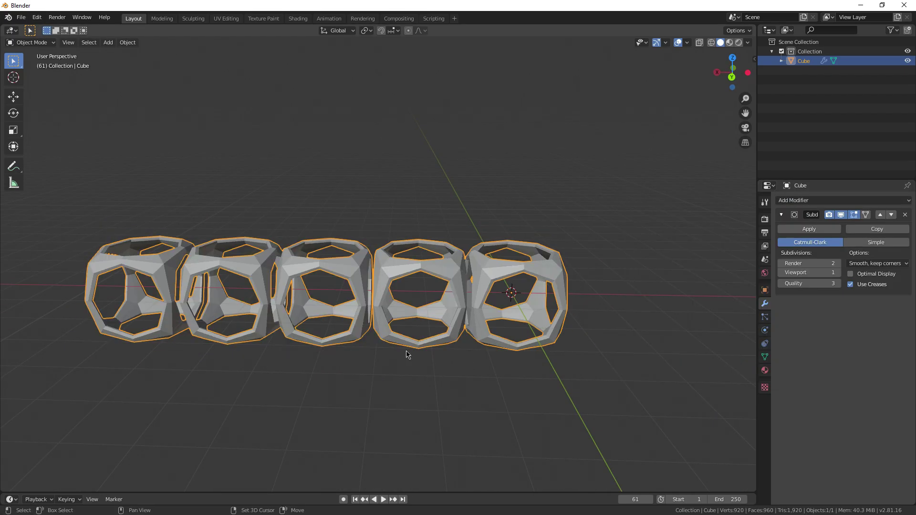
{"action": "middle_click_drag", "start_coordinate": [406, 355], "coordinate": [471, 349], "text": "shift"}
{"action": "left_click", "coordinate": [839, 272]}
{"action": "middle_click_drag", "start_coordinate": [586, 381], "coordinate": [566, 382]}
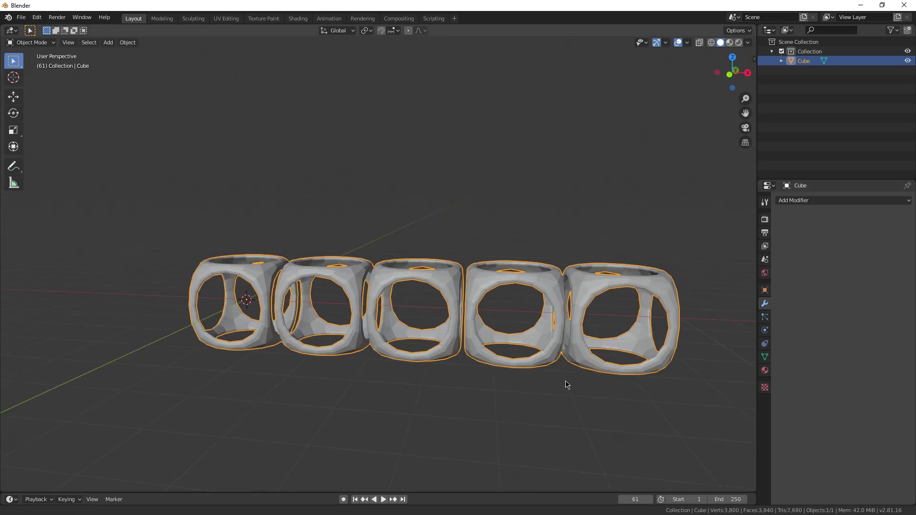
Shade the row of rounded frames smooth and view it from above
{"action": "scroll", "coordinate": [456, 367], "scroll_direction": "up", "scroll_amount": 2}
{"action": "middle_click_drag", "start_coordinate": [455, 367], "coordinate": [396, 380]}
{"action": "scroll", "coordinate": [357, 391], "scroll_direction": "down", "scroll_amount": 2}
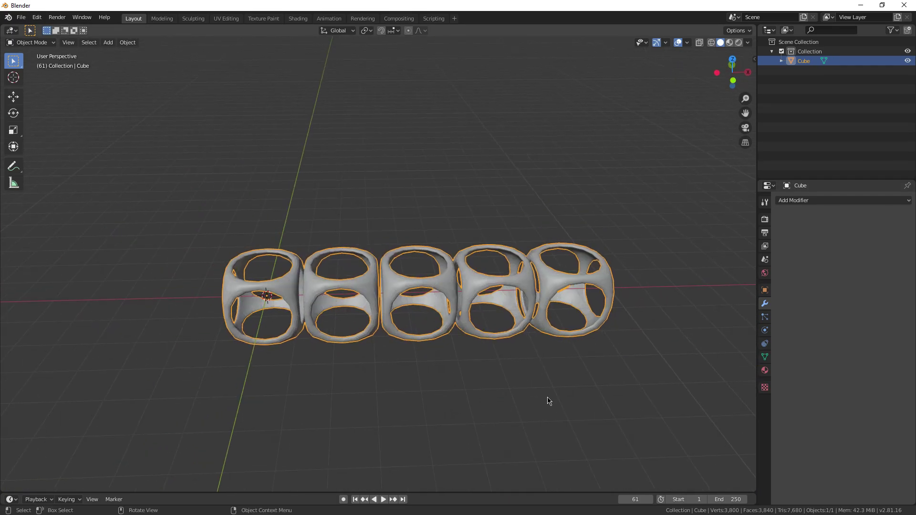
Delete the row of frames, then add a cylinder mesh and scale it up
{"action": "left_click", "coordinate": [563, 399]}
{"action": "middle_click_drag", "start_coordinate": [573, 399], "coordinate": [502, 353]}
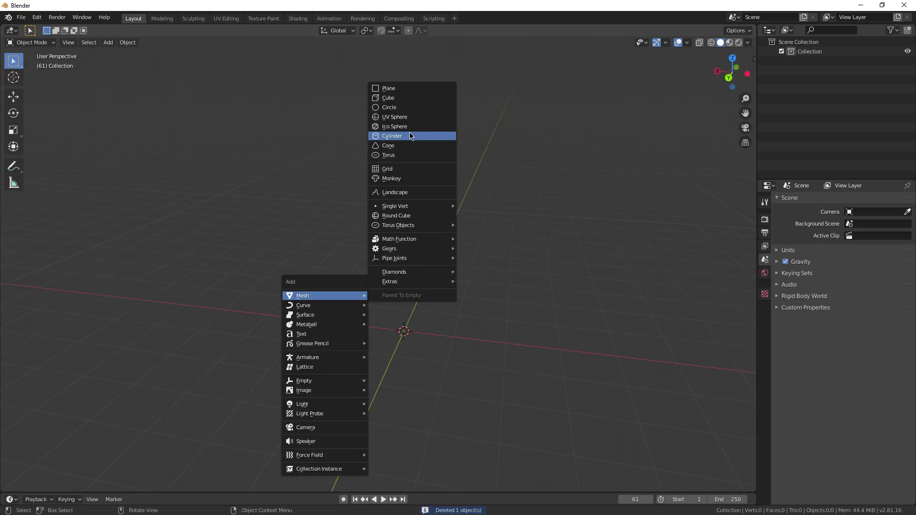
{"action": "left_click", "coordinate": [410, 136]}
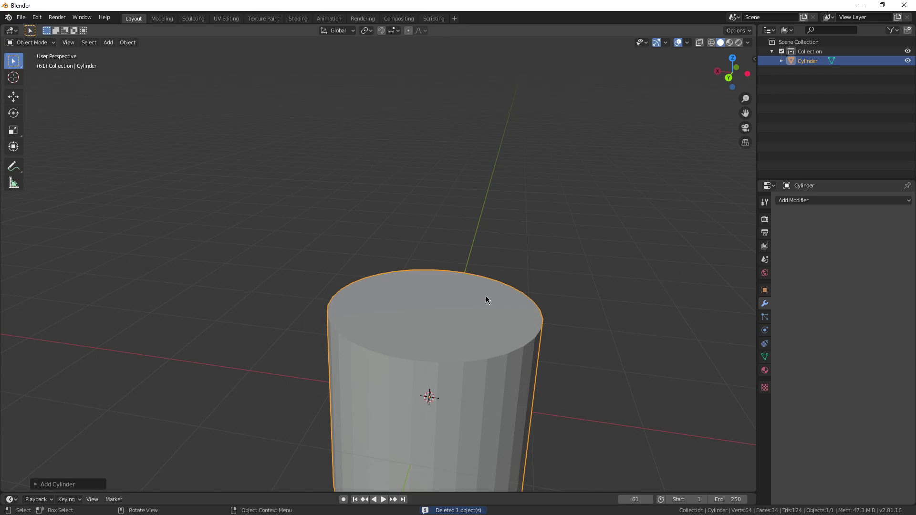
{"action": "scroll", "coordinate": [485, 300], "scroll_direction": "down", "scroll_amount": 2}
{"action": "key", "text": "s"}
{"action": "left_click", "coordinate": [639, 316]}
Add a Wireframe modifier with 0.076 m thickness to the cylinder, apply it, and deselect the resulting cage
{"action": "left_click", "coordinate": [806, 201]}
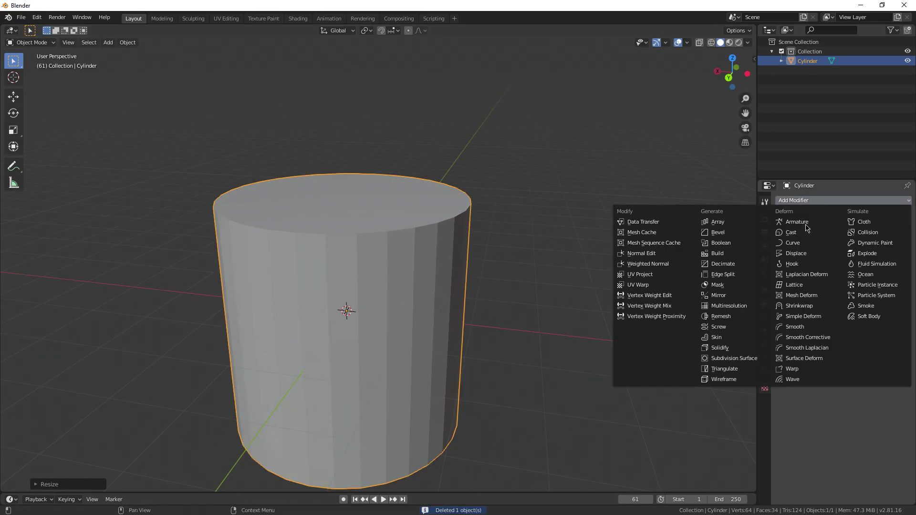
{"action": "left_click", "coordinate": [746, 379]}
{"action": "scroll", "coordinate": [431, 274], "scroll_direction": "up", "scroll_amount": 1}
{"action": "middle_click_drag", "start_coordinate": [431, 274], "coordinate": [512, 270]}
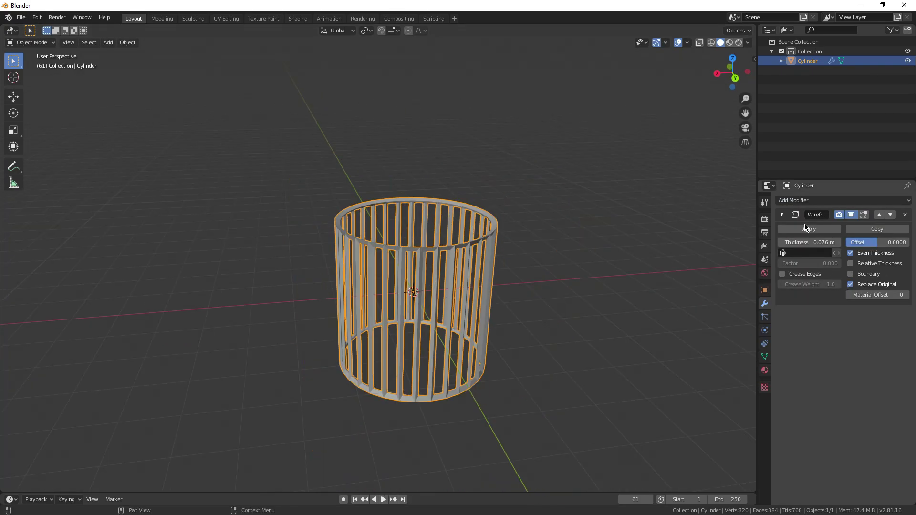
{"action": "left_click", "coordinate": [806, 228]}
{"action": "left_click", "coordinate": [636, 281]}
{"action": "scroll", "coordinate": [585, 303], "scroll_direction": "up", "scroll_amount": 3}
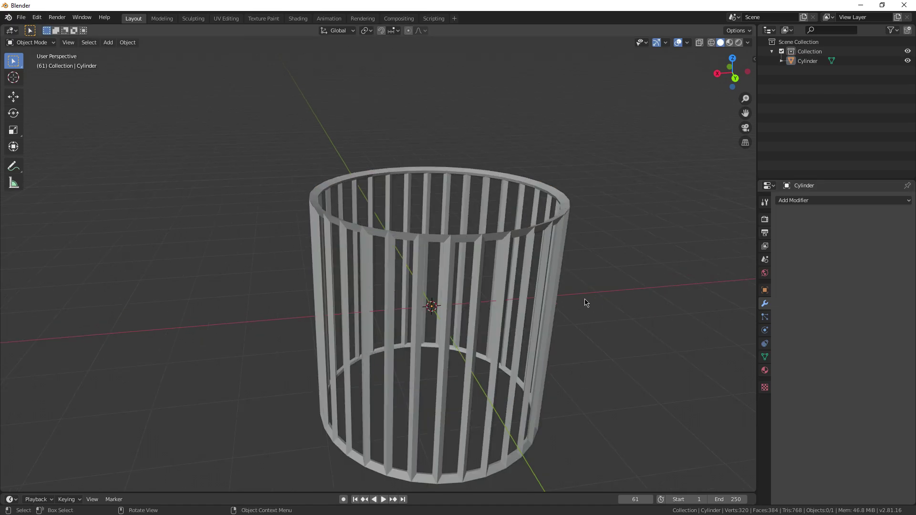
{"action": "middle_click_drag", "start_coordinate": [585, 303], "coordinate": [358, 330]}
Delete the cylinder cage and add a new cube in its place
{"action": "left_click", "coordinate": [452, 279]}
{"action": "left_click", "coordinate": [497, 344]}
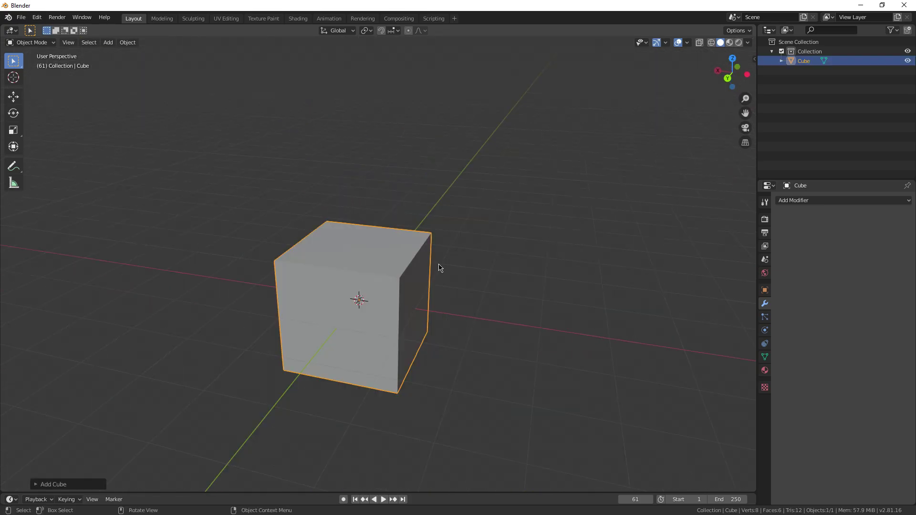
{"action": "scroll", "coordinate": [438, 282], "scroll_direction": "up", "scroll_amount": 3}
{"action": "middle_click_drag", "start_coordinate": [440, 296], "coordinate": [472, 329]}
{"action": "scroll", "coordinate": [491, 319], "scroll_direction": "down", "scroll_amount": 3}
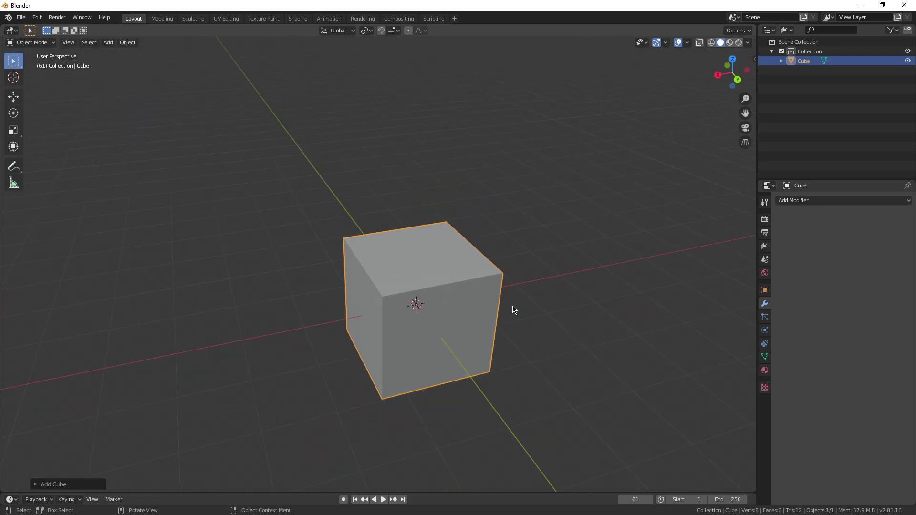
{"action": "middle_click_drag", "start_coordinate": [620, 319], "coordinate": [371, 350]}
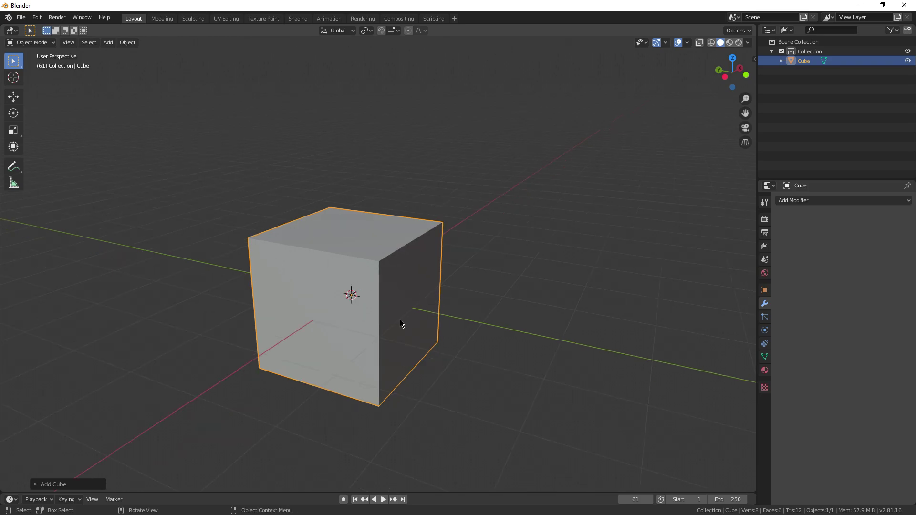
Add a Subdivision Surface modifier to the cube and set its viewport level to 3
{"action": "left_click", "coordinate": [857, 201]}
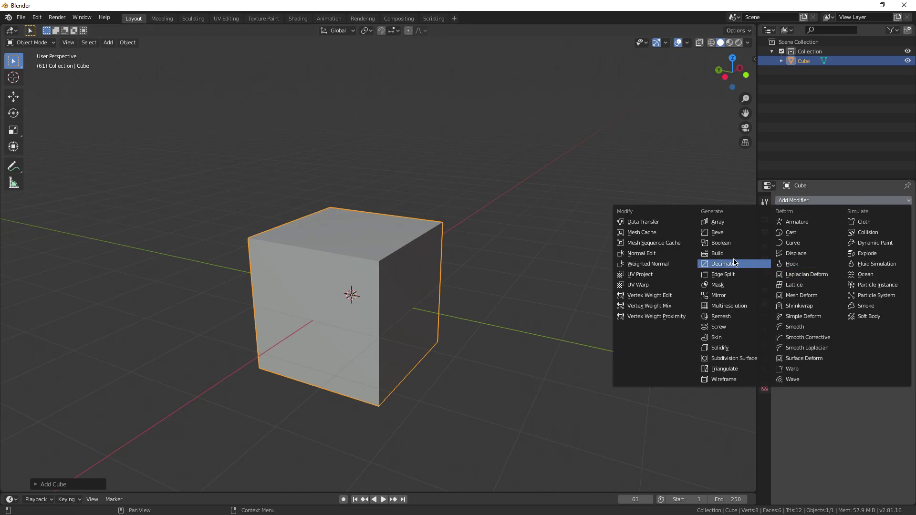
{"action": "left_click", "coordinate": [734, 358]}
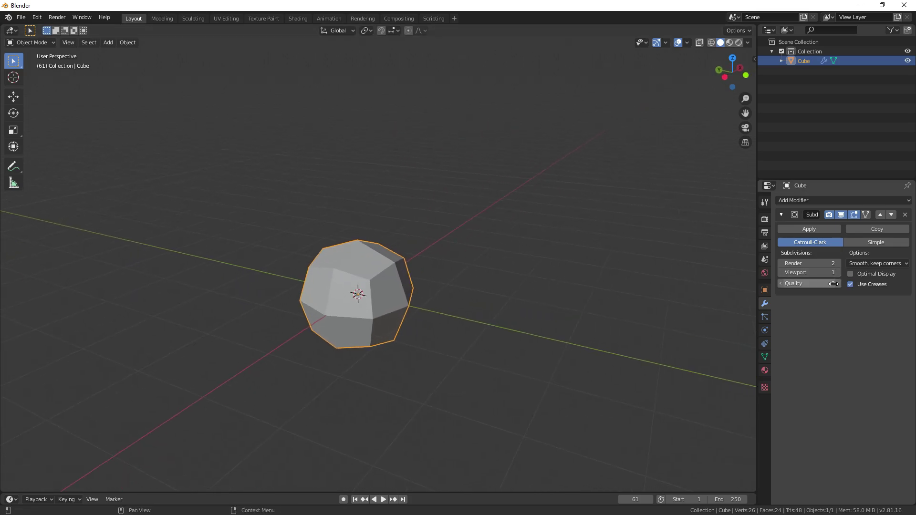
{"action": "left_click", "coordinate": [838, 272]}
{"action": "left_click", "coordinate": [837, 272]}
{"action": "scroll", "coordinate": [585, 304], "scroll_direction": "up", "scroll_amount": 2}
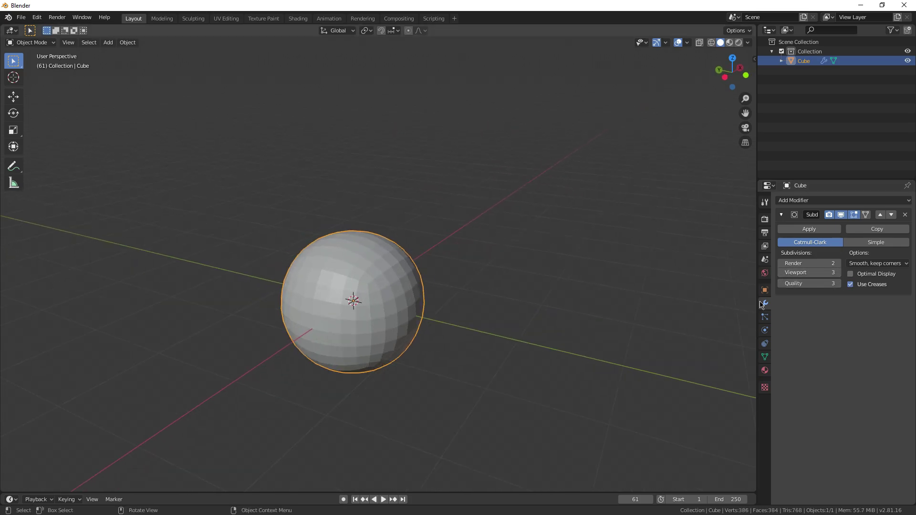
Set the cube's Subdivision Surface viewport level to 4
{"action": "left_click", "coordinate": [838, 273]}
{"action": "middle_click_drag", "start_coordinate": [432, 286], "coordinate": [420, 311], "text": "shift"}
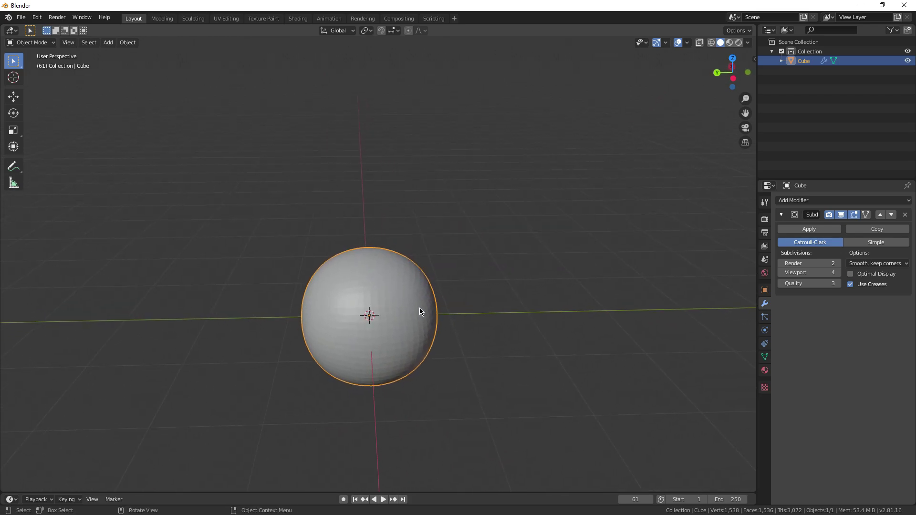
{"action": "key", "text": "KP_1"}
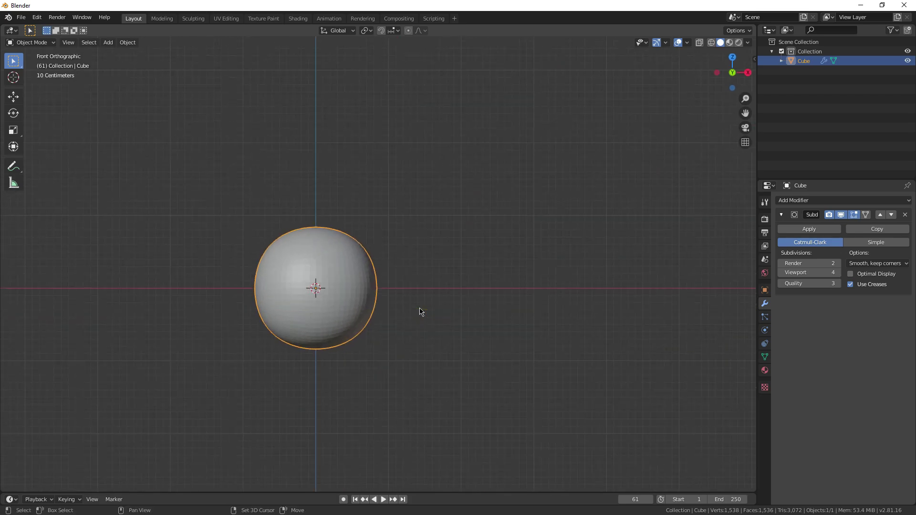
{"action": "middle_click_drag", "start_coordinate": [455, 270], "coordinate": [531, 302], "text": "shift"}
{"action": "scroll", "coordinate": [486, 296], "scroll_direction": "up", "scroll_amount": 2}
{"action": "middle_click_drag", "start_coordinate": [513, 336], "coordinate": [441, 318], "text": "shift"}
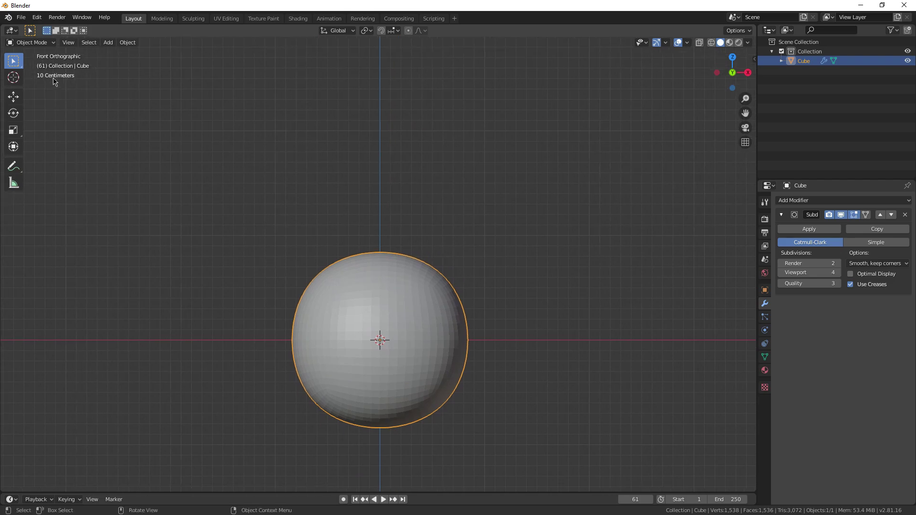
In Edit Mode, extrude the cube's top face upward by about 1.5 m
{"action": "left_click", "coordinate": [30, 45]}
{"action": "left_click", "coordinate": [42, 64]}
{"action": "key", "text": "alt+a"}
{"action": "scroll", "coordinate": [435, 271], "scroll_direction": "down", "scroll_amount": 1}
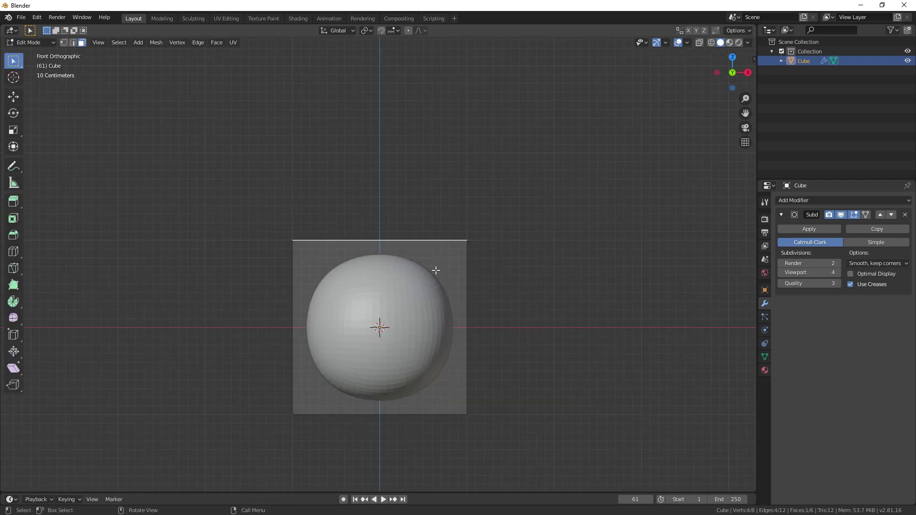
{"action": "key", "text": "e"}
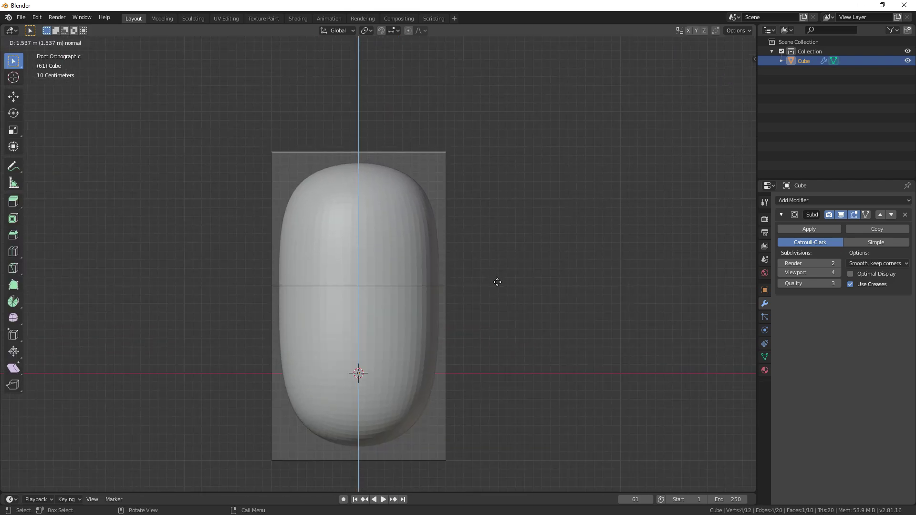
{"action": "left_click", "coordinate": [495, 282]}
Add loop cuts to the extruded body, sliding one up towards its top edge to tighten the shape
{"action": "middle_click_drag", "start_coordinate": [133, 397], "coordinate": [125, 365], "text": "shift"}
{"action": "left_click", "coordinate": [14, 251]}
{"action": "left_click_drag", "start_coordinate": [265, 197], "coordinate": [264, 150]}
{"action": "left_click_drag", "start_coordinate": [262, 317], "coordinate": [283, 314]}
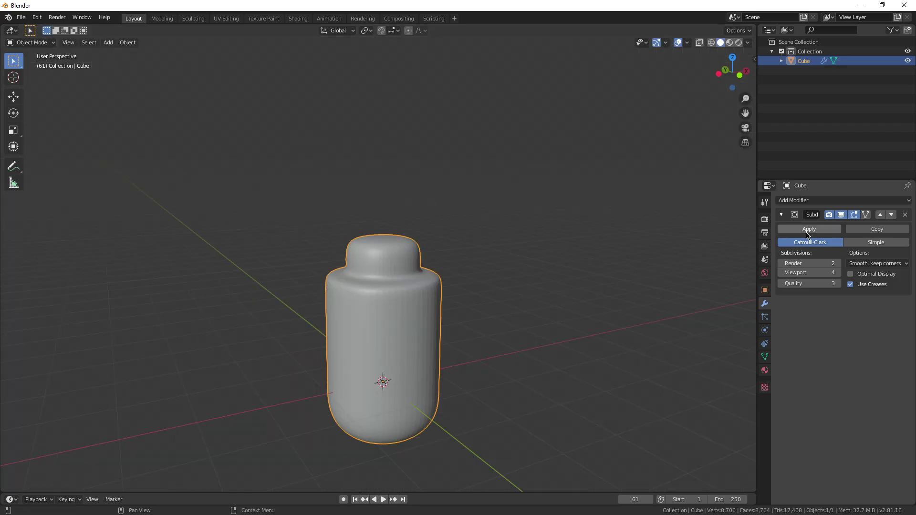
Apply the Subdivision Surface modifier to the bottle-shaped mesh, then shade it smooth and deselect it
{"action": "left_click", "coordinate": [808, 229]}
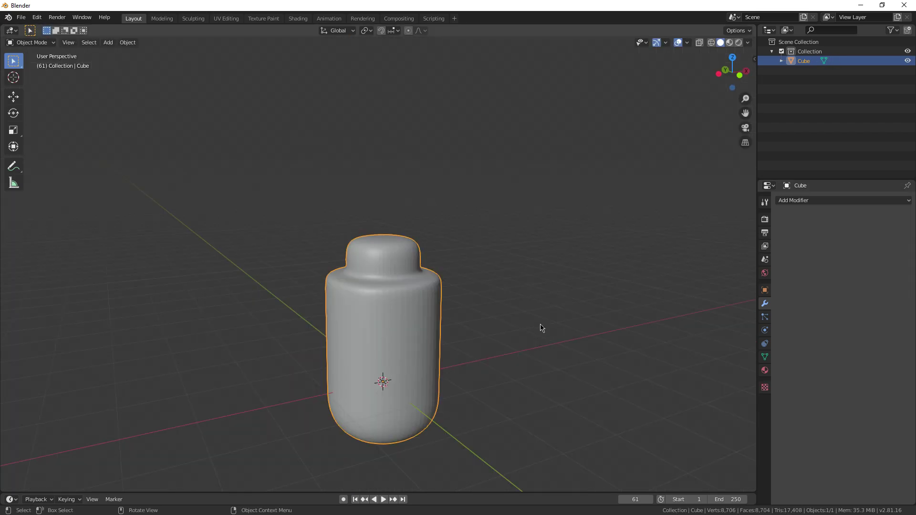
{"action": "right_click", "coordinate": [541, 249]}
{"action": "left_click", "coordinate": [541, 250]}
{"action": "left_click", "coordinate": [556, 336]}
{"action": "scroll", "coordinate": [556, 335], "scroll_direction": "down", "scroll_amount": 3}
{"action": "middle_click_drag", "start_coordinate": [442, 359], "coordinate": [386, 352]}
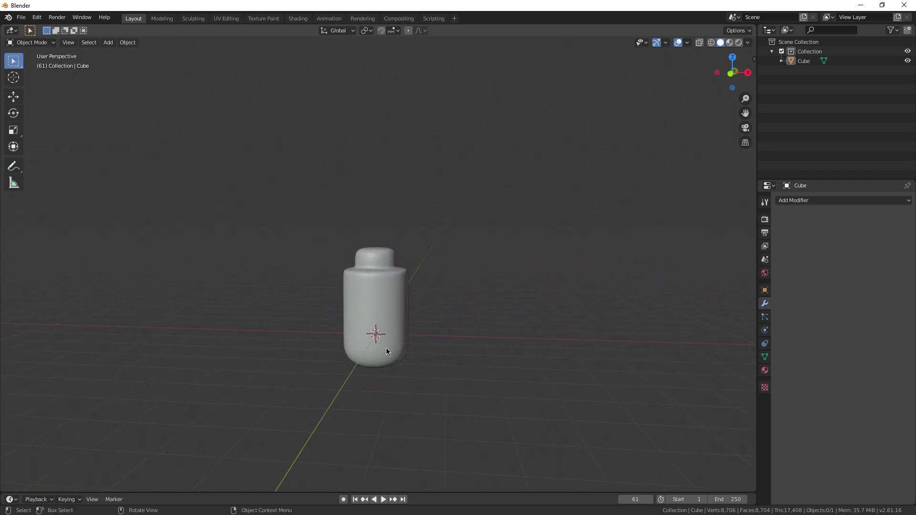
Select the smoothed bottle mesh
{"action": "scroll", "coordinate": [396, 288], "scroll_direction": "up", "scroll_amount": 4}
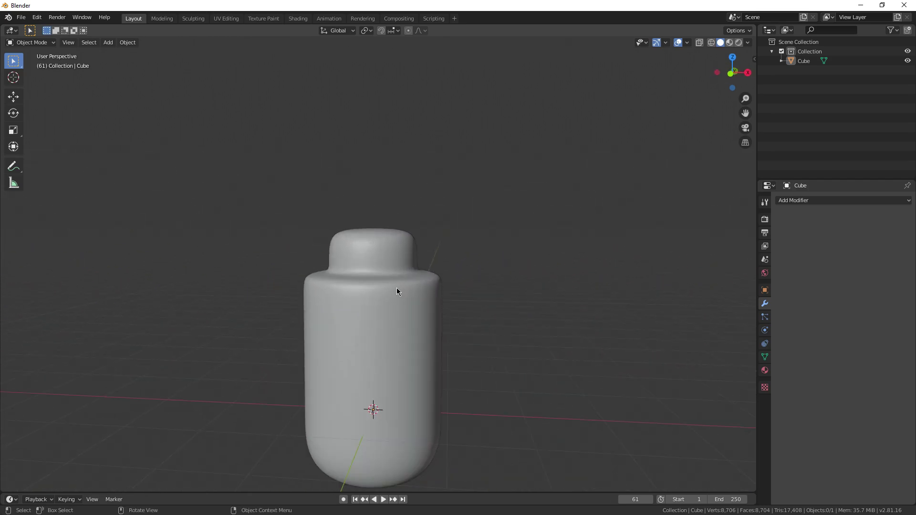
{"action": "middle_click_drag", "start_coordinate": [423, 366], "coordinate": [435, 327], "text": "shift"}
{"action": "left_click", "coordinate": [398, 307]}
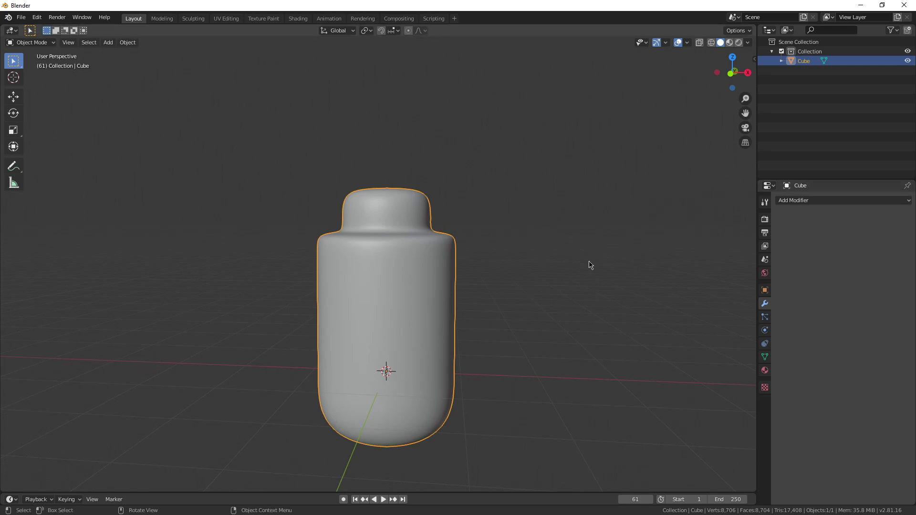
{"action": "mouse_move", "coordinate": [420, 306]}
{"action": "middle_mouse_down"}
{"action": "mouse_move", "coordinate": [462, 374]}
{"action": "mouse_move", "coordinate": [429, 423]}
{"action": "mouse_move", "coordinate": [345, 324]}
{"action": "mouse_move", "coordinate": [364, 319]}
{"action": "middle_mouse_up"}
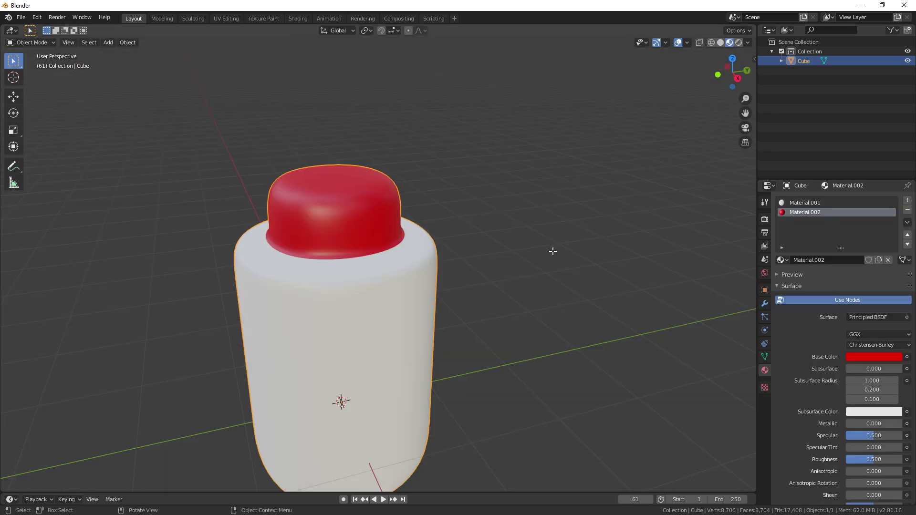
Examine the bottle's dense face grid in Edit Mode, then return to Object Mode
{"action": "key", "text": "Tab"}
{"action": "middle_click_drag", "start_coordinate": [123, 332], "coordinate": [357, 343]}
{"action": "scroll", "coordinate": [358, 343], "scroll_direction": "up", "scroll_amount": 2}
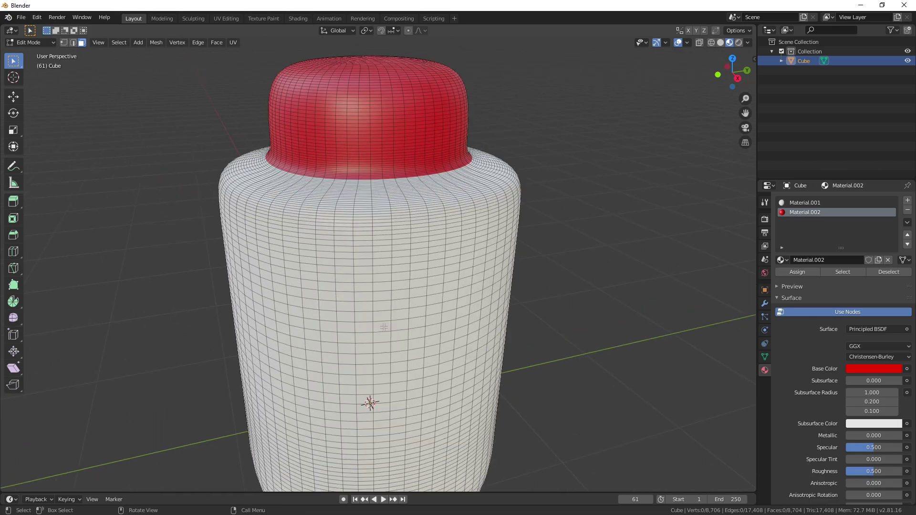
{"action": "middle_click_drag", "start_coordinate": [302, 284], "coordinate": [245, 293]}
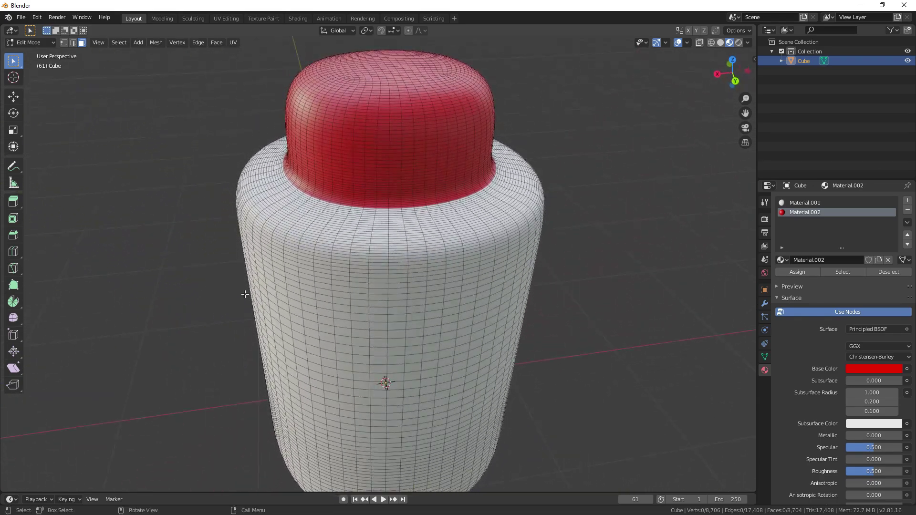
{"action": "key", "text": "Tab"}
{"action": "scroll", "coordinate": [454, 279], "scroll_direction": "down", "scroll_amount": 3}
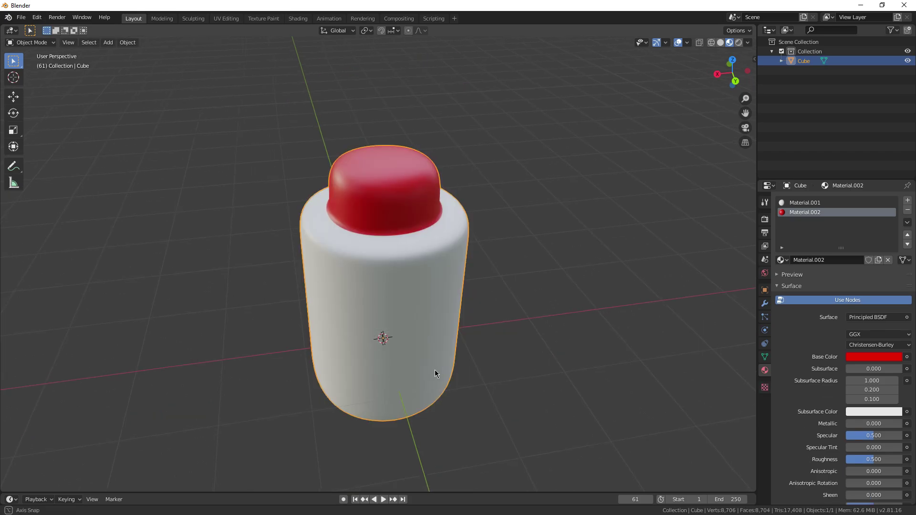
Delete the red-and-white bottle and add a new cube
{"action": "middle_click_drag", "start_coordinate": [434, 370], "coordinate": [507, 359]}
{"action": "key", "text": "Delete"}
{"action": "key", "text": "shift+a"}
{"action": "mouse_move", "coordinate": [348, 219]}
{"action": "left_click", "coordinate": [439, 232]}
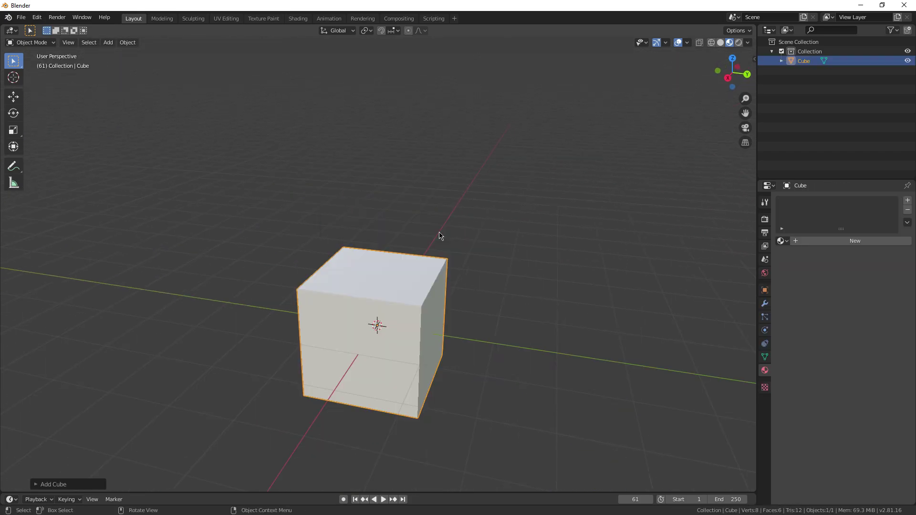
Flatten the cube along Z into a thin slab and scale it along Y by about 2
{"action": "middle_click_drag", "start_coordinate": [440, 236], "coordinate": [432, 257]}
{"action": "key", "text": "s"}
{"action": "key", "text": "z"}
{"action": "left_click", "coordinate": [405, 359]}
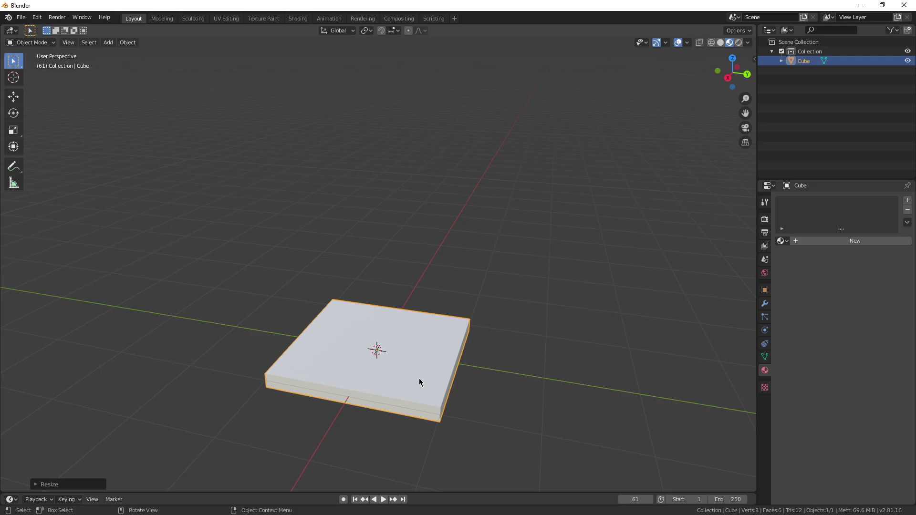
{"action": "middle_click_drag", "start_coordinate": [419, 382], "coordinate": [407, 438]}
{"action": "key", "text": "s"}
{"action": "key", "text": "y"}
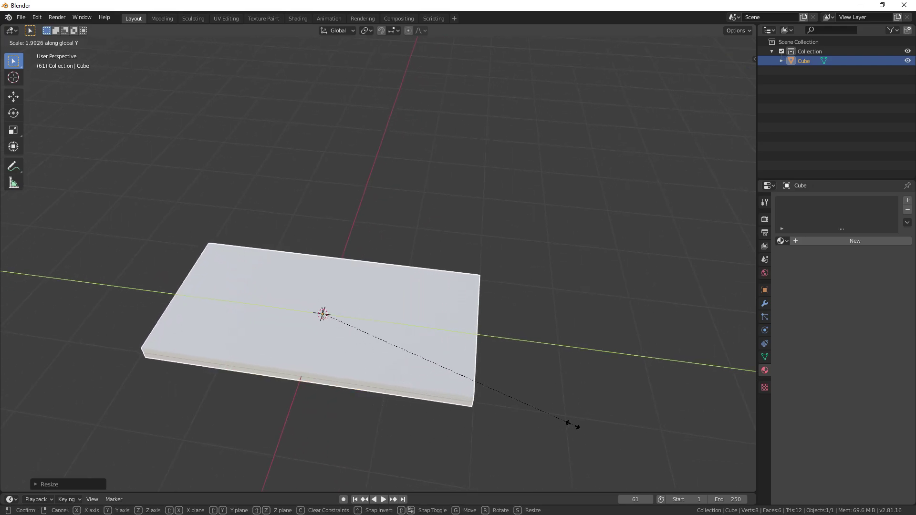
{"action": "left_click", "coordinate": [563, 422]}
{"action": "mouse_move", "coordinate": [491, 367]}
{"action": "middle_mouse_down"}
{"action": "mouse_move", "coordinate": [502, 358]}
{"action": "mouse_move", "coordinate": [509, 371]}
{"action": "middle_mouse_up"}
Add a Subdivision Surface modifier to the slab with viewport level 3
{"action": "left_click", "coordinate": [764, 303]}
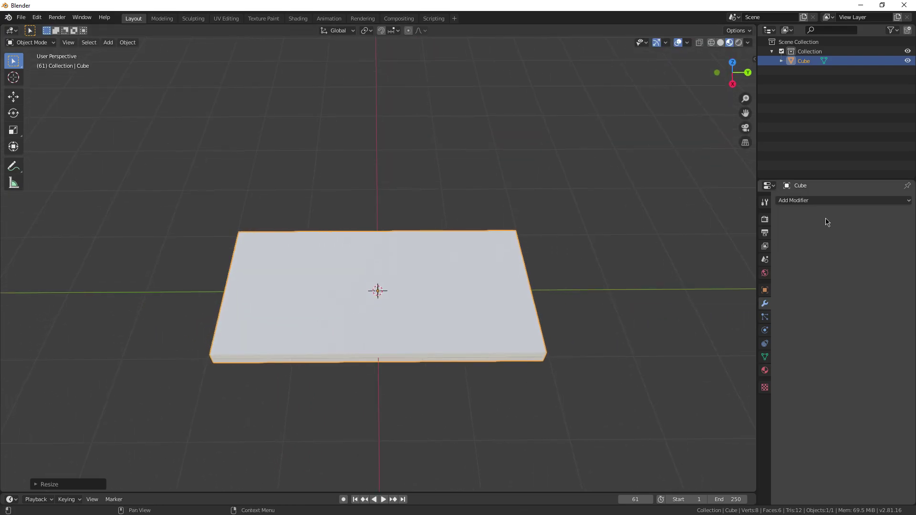
{"action": "left_click", "coordinate": [830, 200]}
{"action": "left_click", "coordinate": [687, 358]}
{"action": "scroll", "coordinate": [657, 365], "scroll_direction": "up", "scroll_amount": 2}
{"action": "key", "text": "ctrl+2"}
{"action": "key", "text": "ctrl+3"}
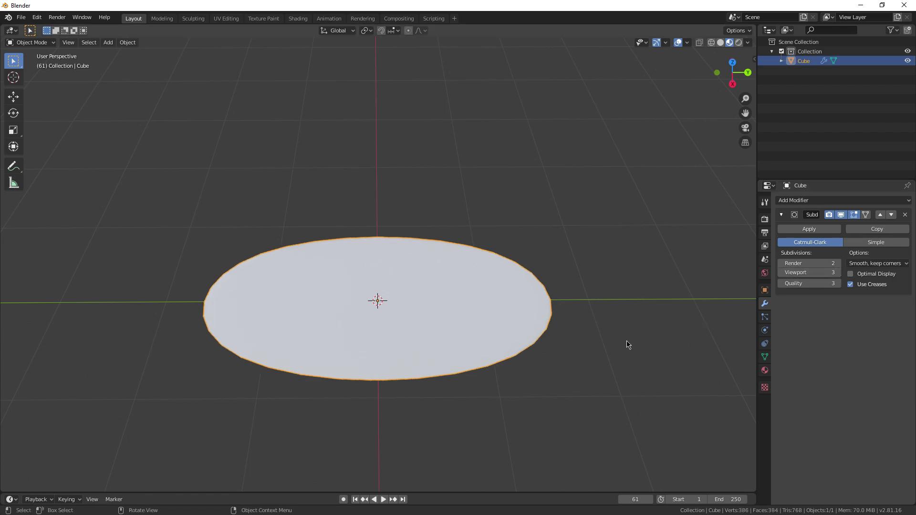
In Edit Mode, add loop cuts across the slab and slide them towards its two short ends
{"action": "key", "text": "Tab"}
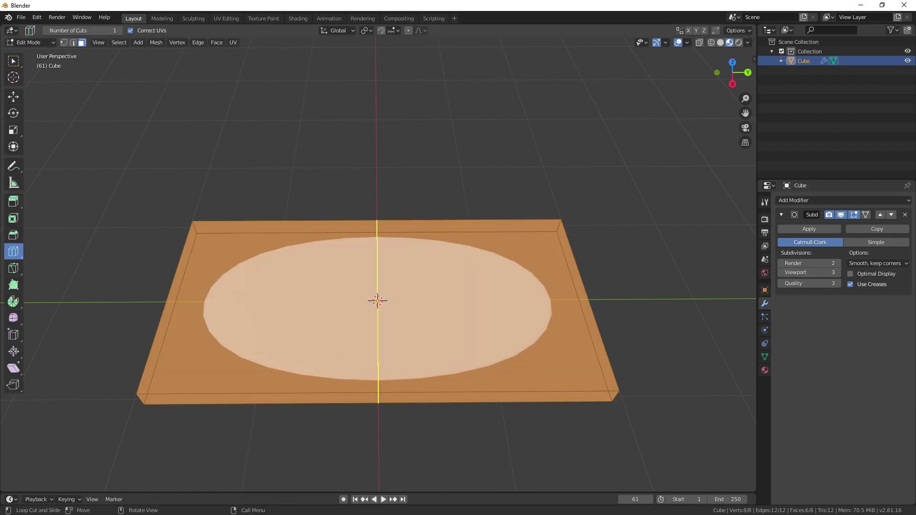
{"action": "left_click_drag", "start_coordinate": [378, 394], "coordinate": [572, 406]}
{"action": "left_click_drag", "start_coordinate": [453, 391], "coordinate": [245, 411]}
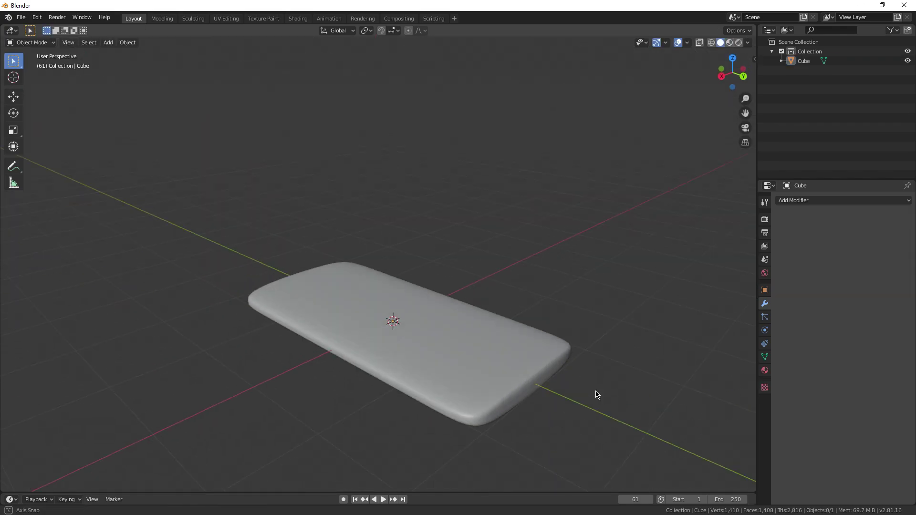
Select the rounded slab and delete it from the scene
{"action": "middle_click_drag", "start_coordinate": [595, 393], "coordinate": [702, 310]}
{"action": "left_click", "coordinate": [465, 345]}
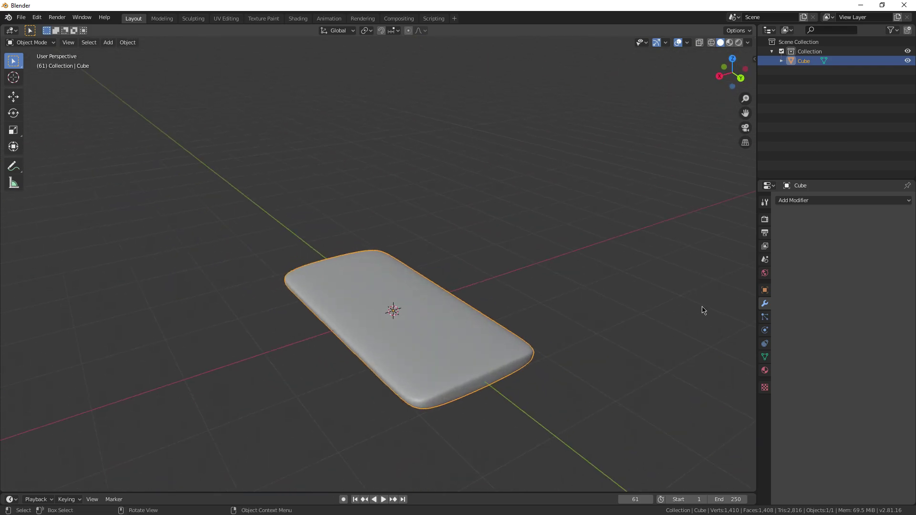
{"action": "middle_click_drag", "start_coordinate": [621, 310], "coordinate": [580, 295]}
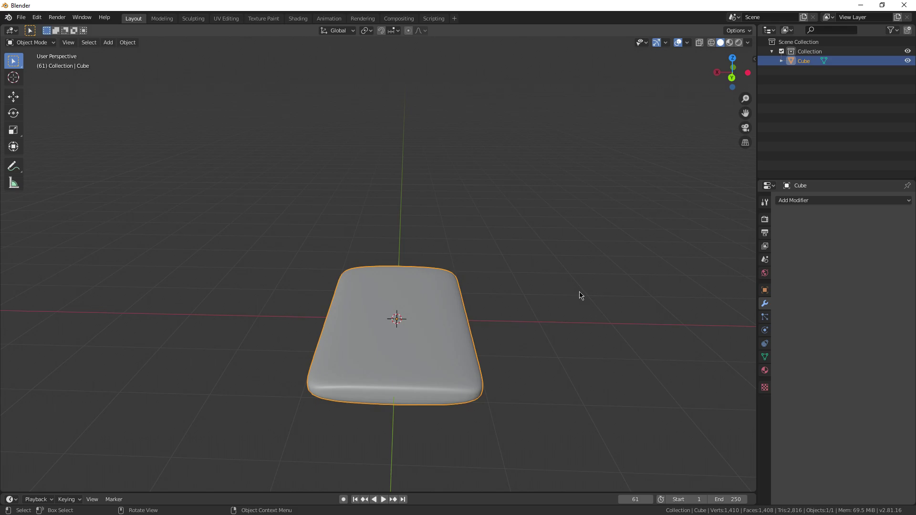
{"action": "key", "text": "Delete"}
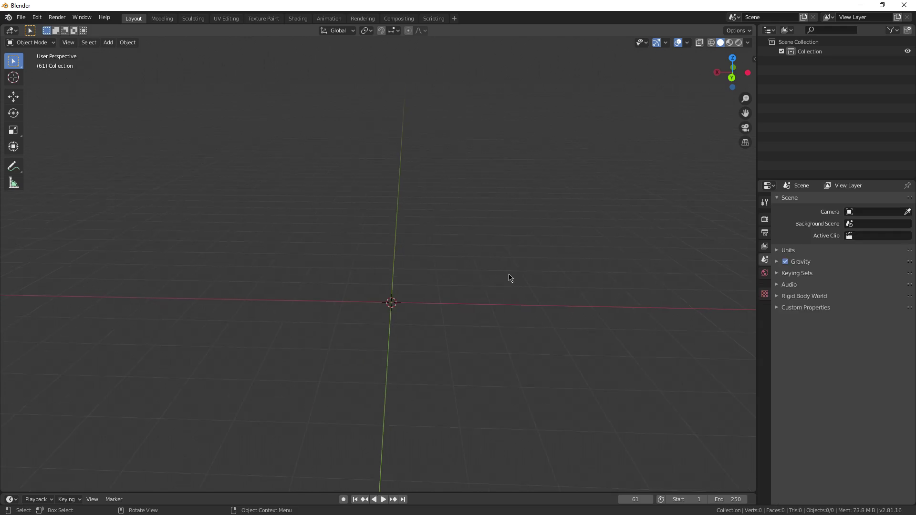
{"action": "middle_click_drag", "start_coordinate": [509, 278], "coordinate": [543, 252]}
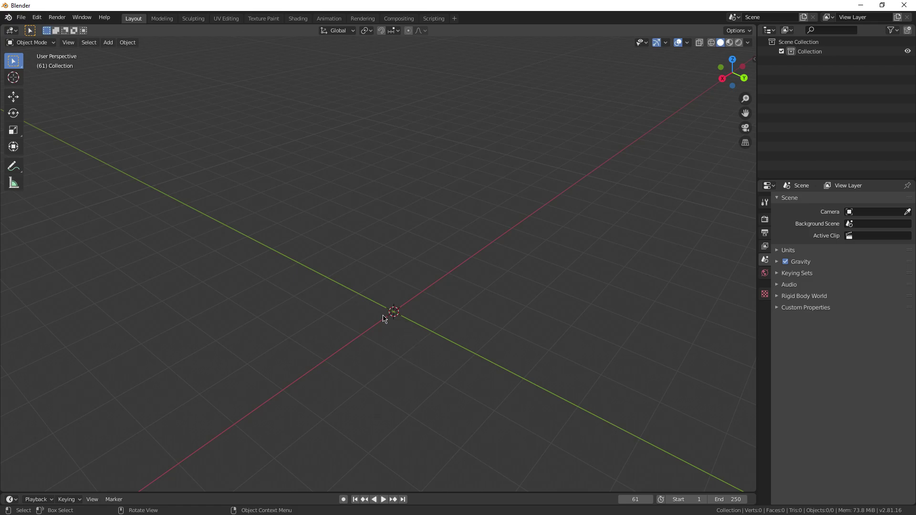
{"action": "scroll", "coordinate": [383, 318], "scroll_direction": "up", "scroll_amount": 3}
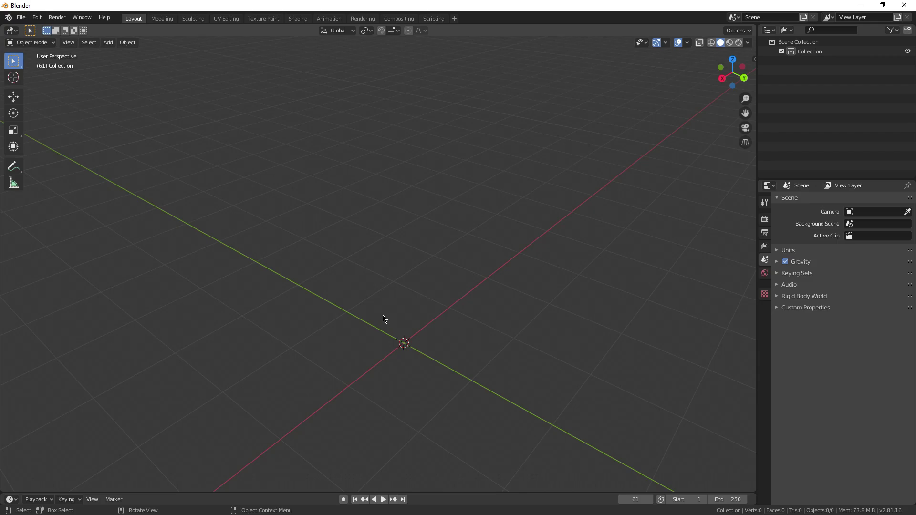
{"action": "middle_click_drag", "start_coordinate": [403, 320], "coordinate": [462, 307]}
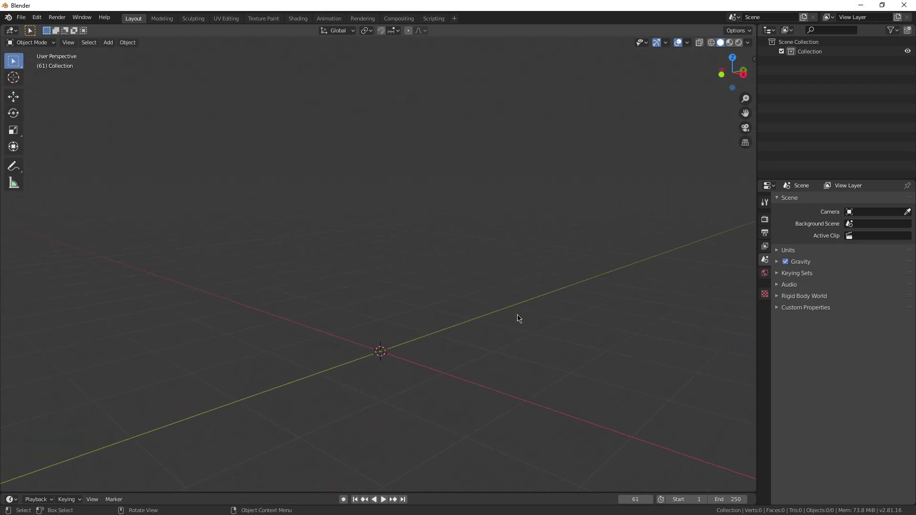
{"action": "middle_click_drag", "start_coordinate": [519, 318], "coordinate": [431, 351]}
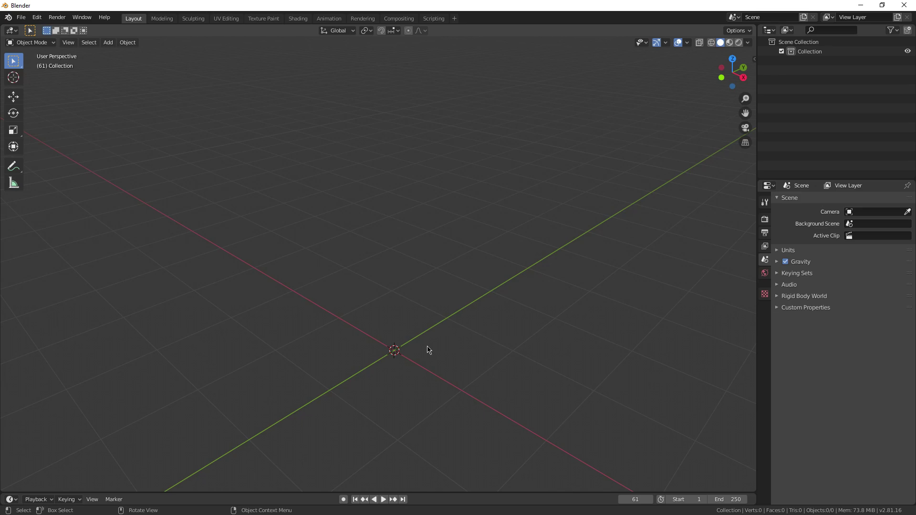
{"action": "middle_click_drag", "start_coordinate": [427, 350], "coordinate": [426, 334]}
{"action": "middle_click_drag", "start_coordinate": [508, 328], "coordinate": [432, 328]}
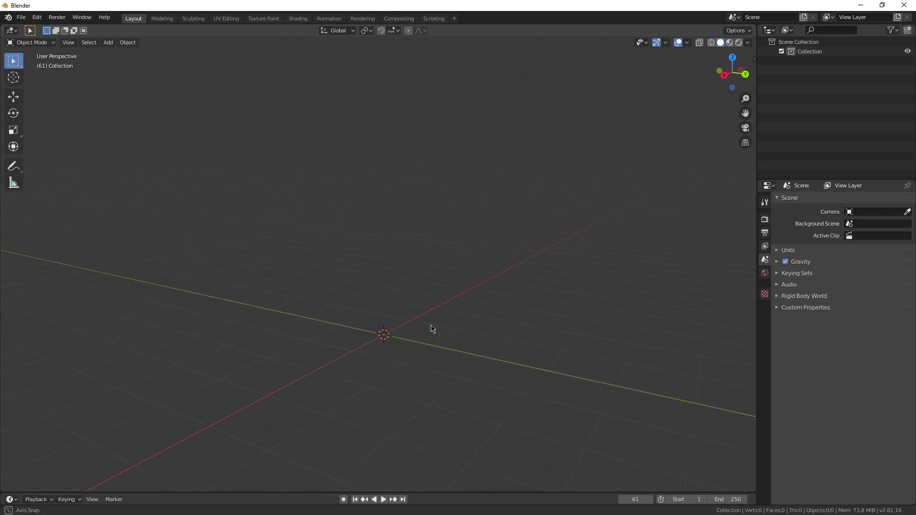
{"action": "middle_click_drag", "start_coordinate": [425, 321], "coordinate": [467, 381]}
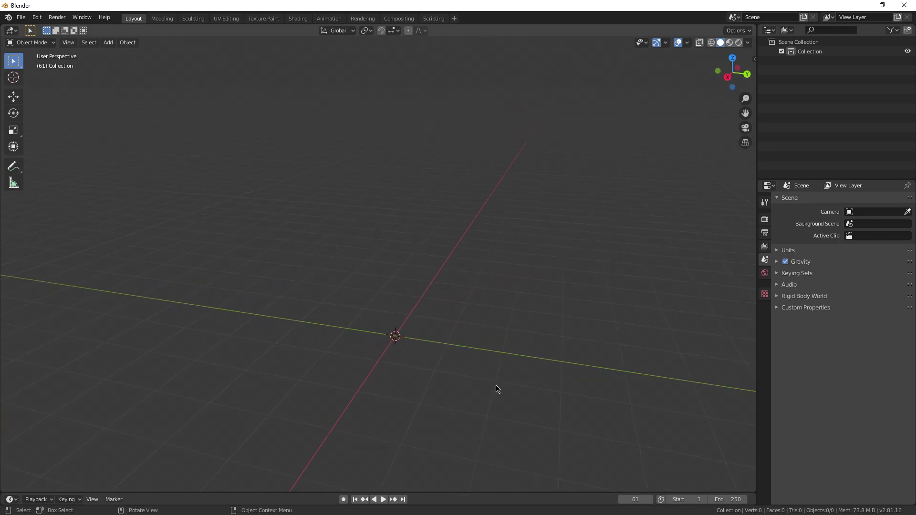